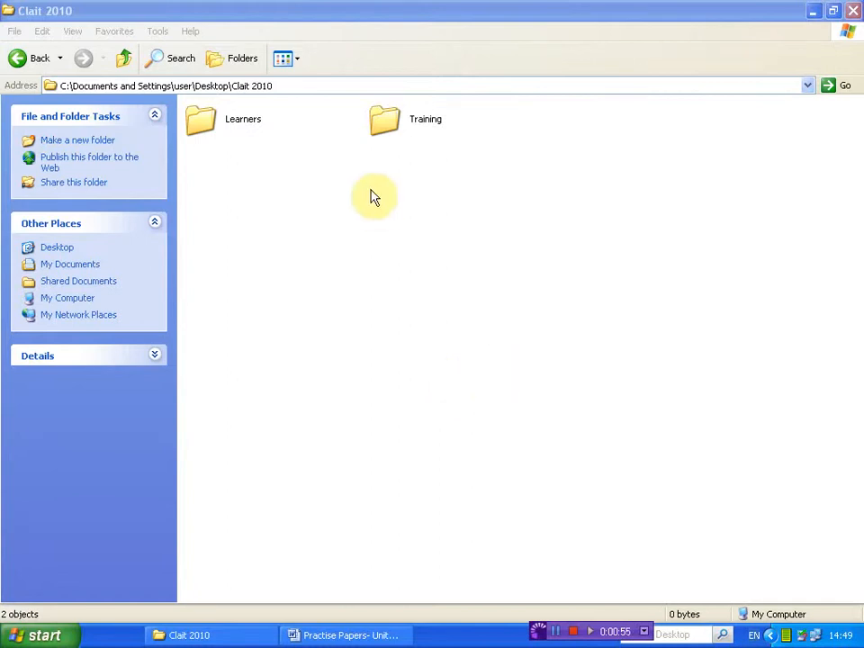
Highlight the Clait 2010 part of the address path to check which folder is open
click(295, 83)
click(277, 86)
drag(277, 85, 228, 86)
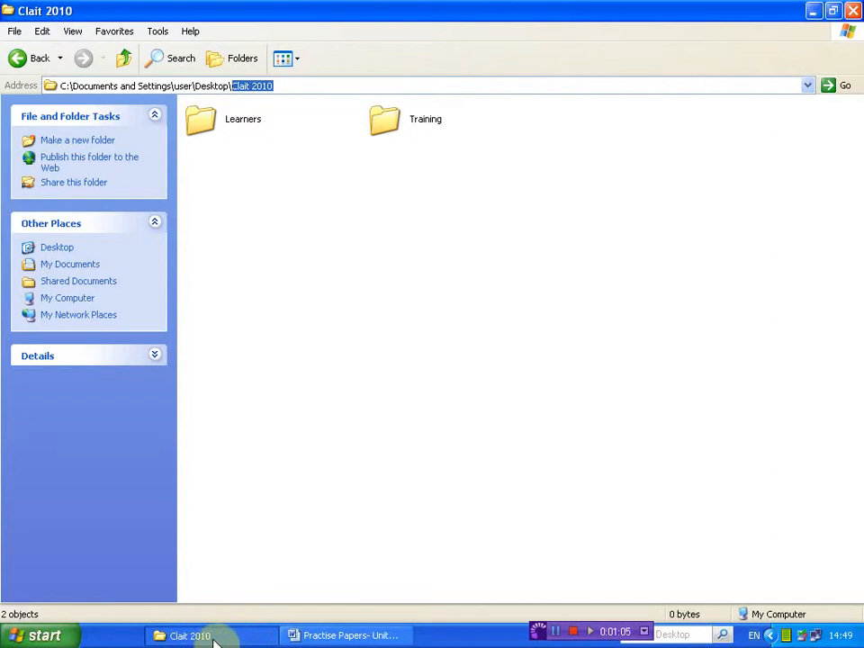
click(340, 451)
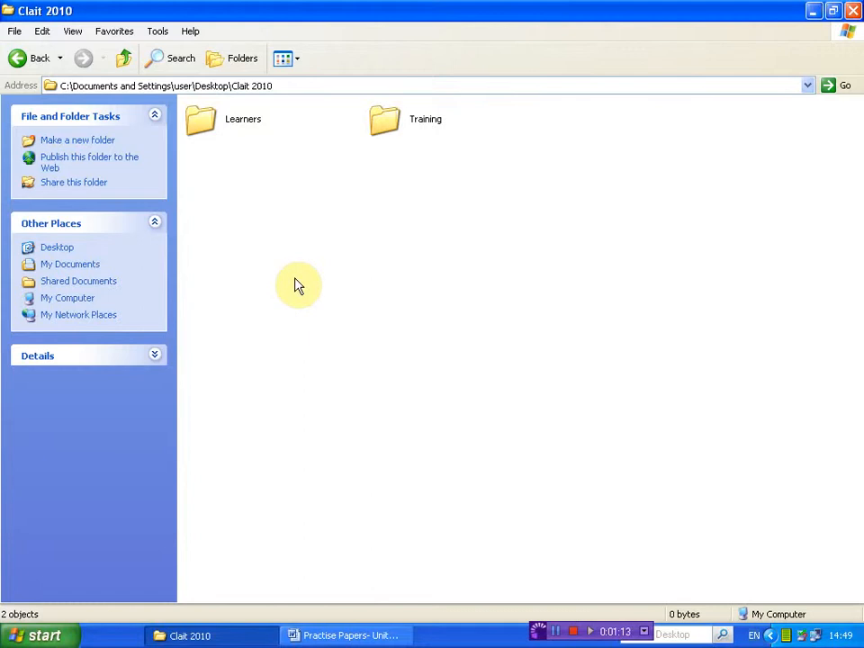
Open the Learners folder and highlight its name in the address path
click(209, 134)
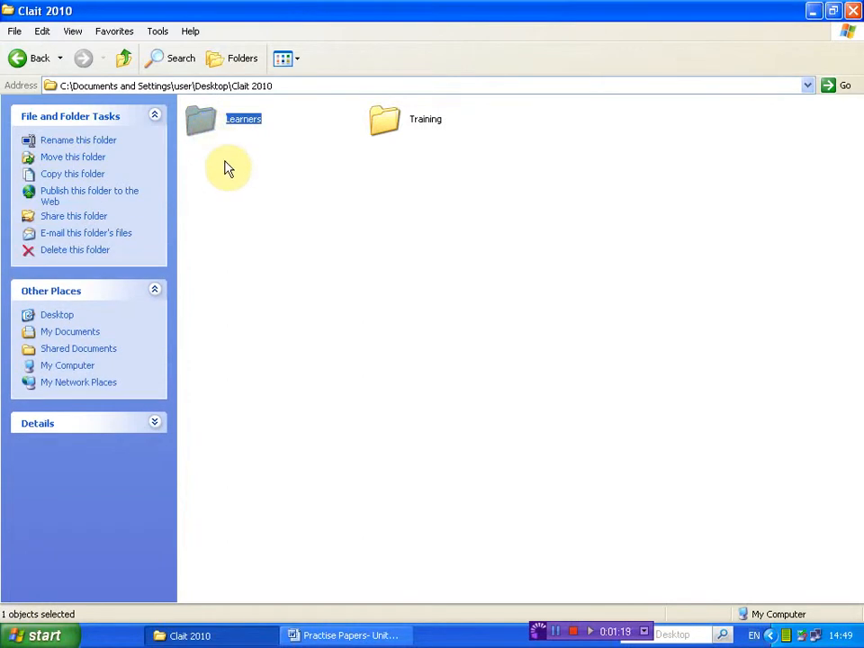
click(227, 168)
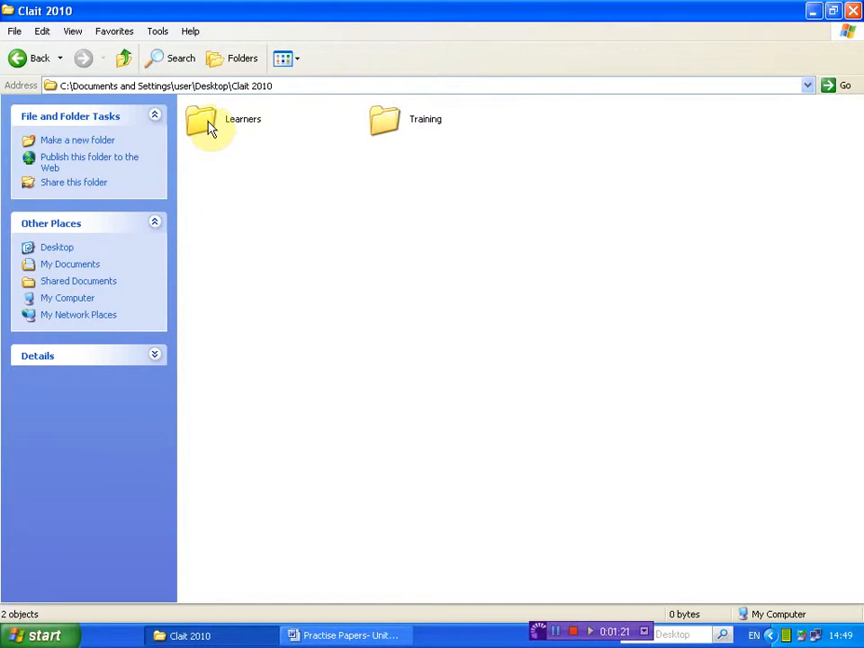
double_click(209, 128)
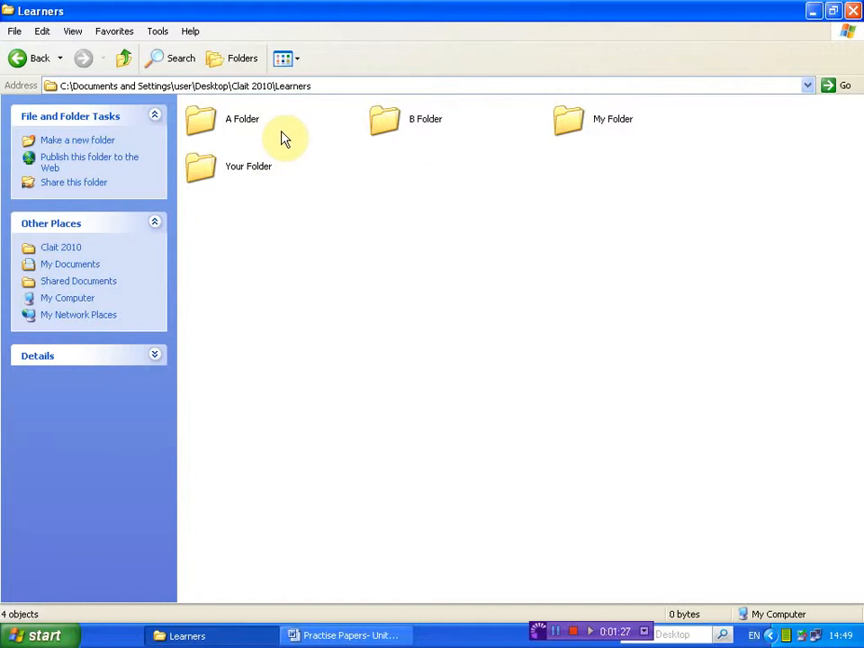
click(320, 85)
drag(319, 85, 274, 86)
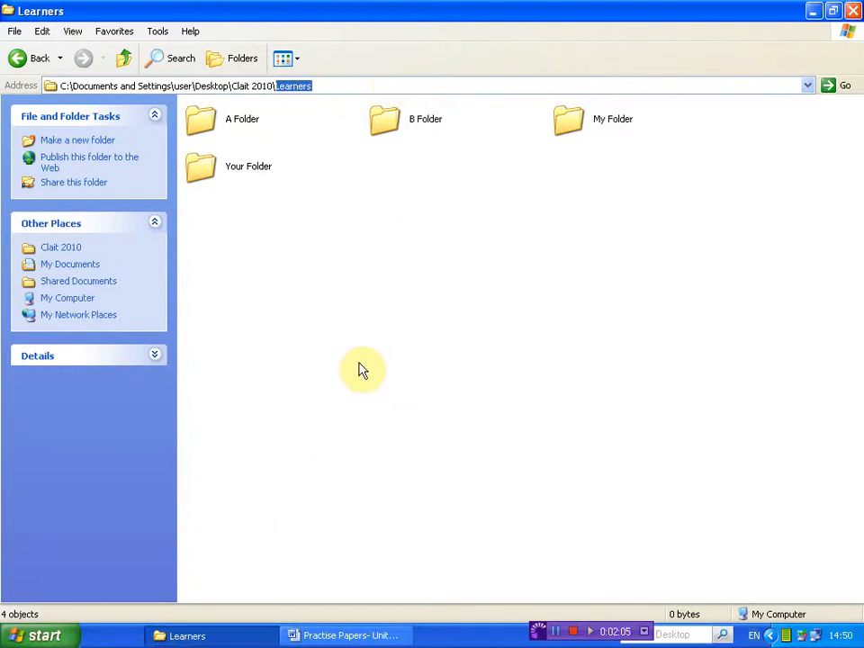
Open My Folder inside Learners and highlight its name in the address path
double_click(568, 127)
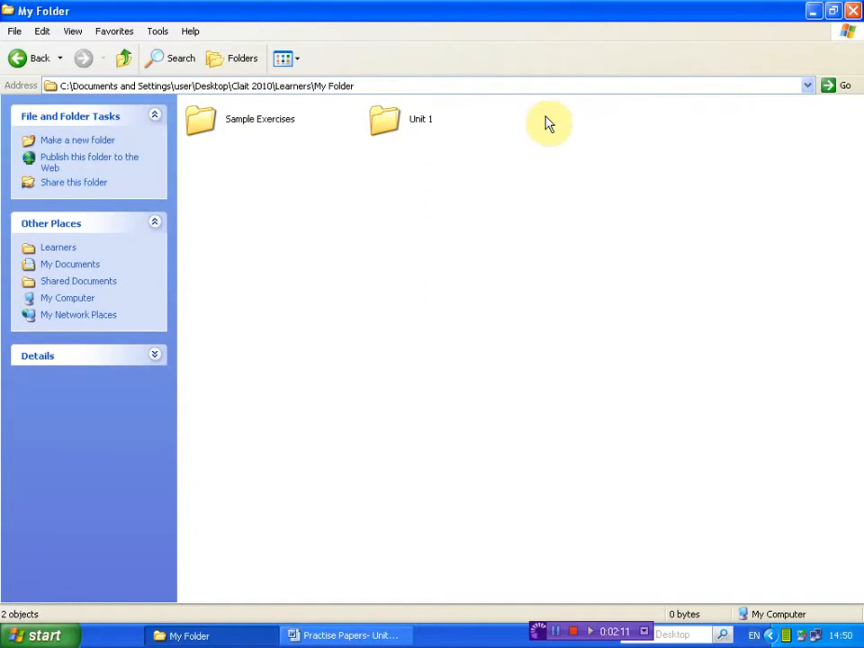
click(384, 86)
drag(364, 86, 313, 85)
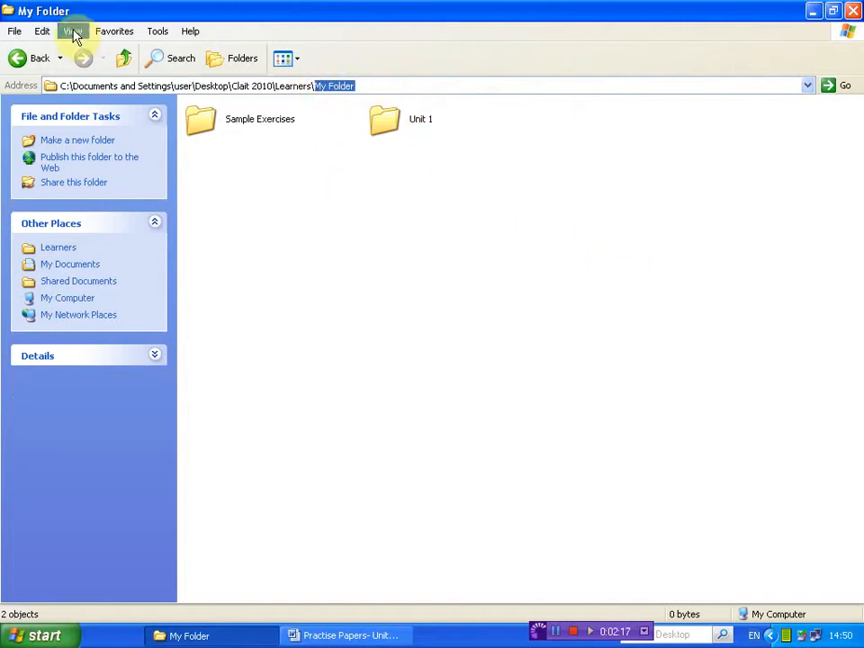
click(428, 379)
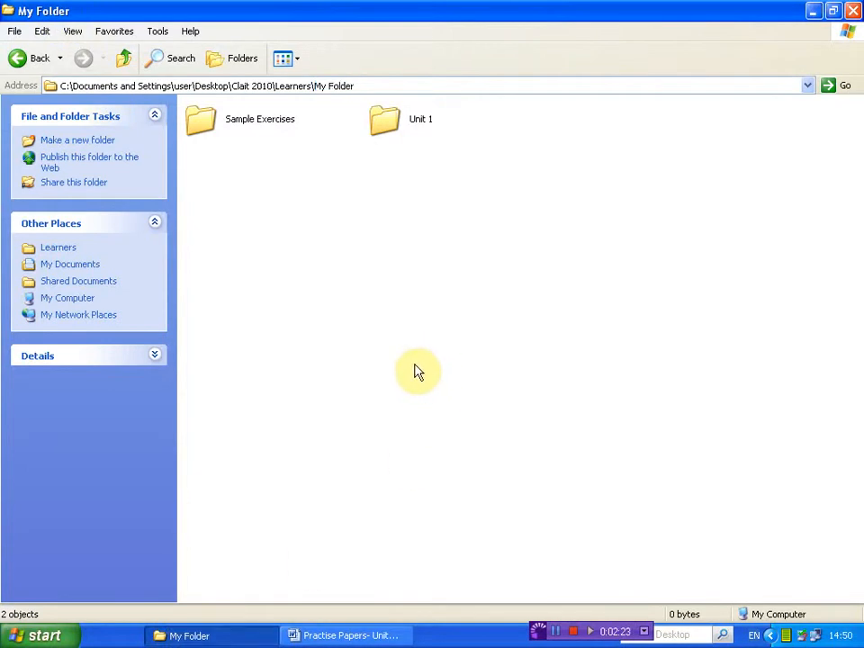
Go back to the Clait 2010 folder, highlight Desktop\Clait 2010 in its path, and return forward to My Folder
click(17, 69)
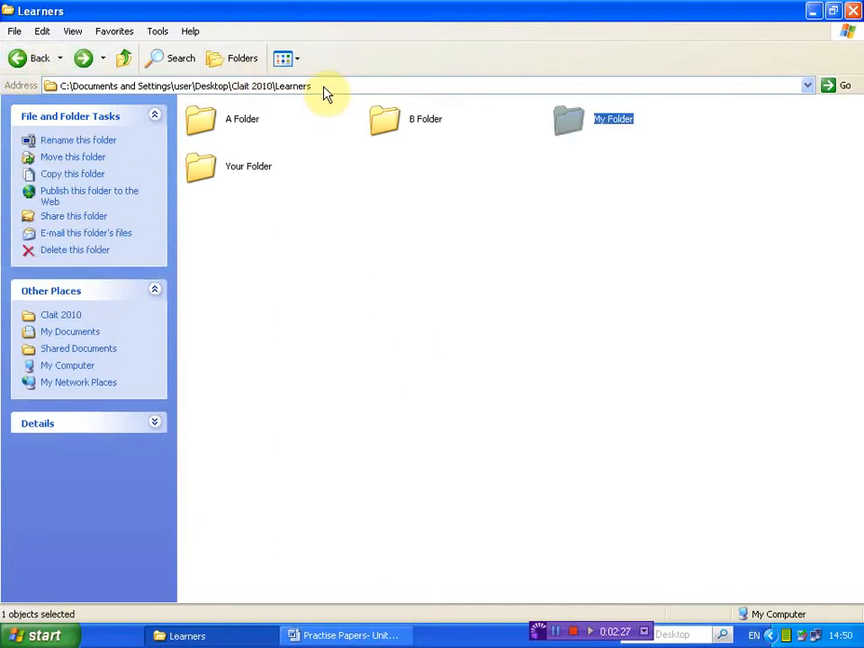
click(32, 57)
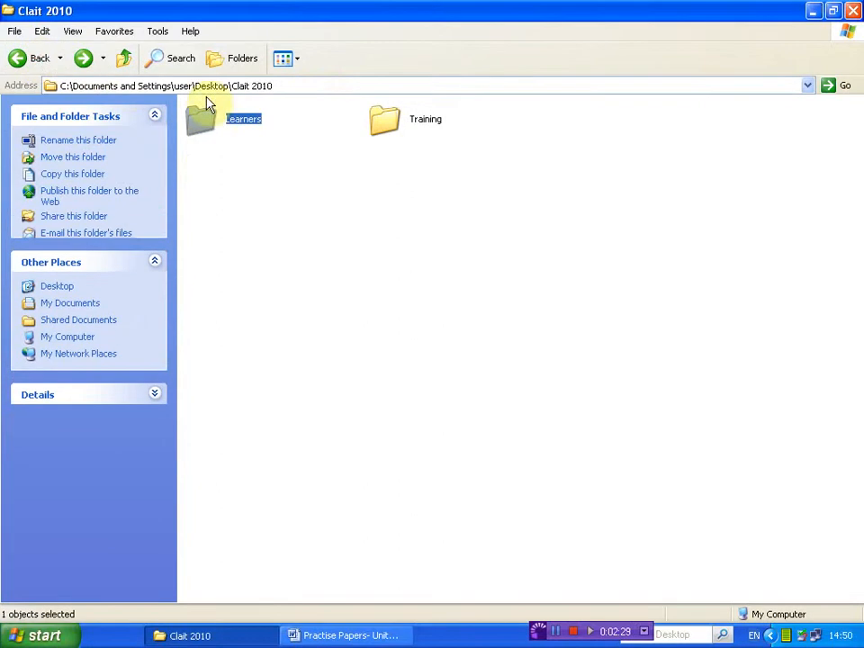
click(275, 86)
drag(275, 85, 196, 86)
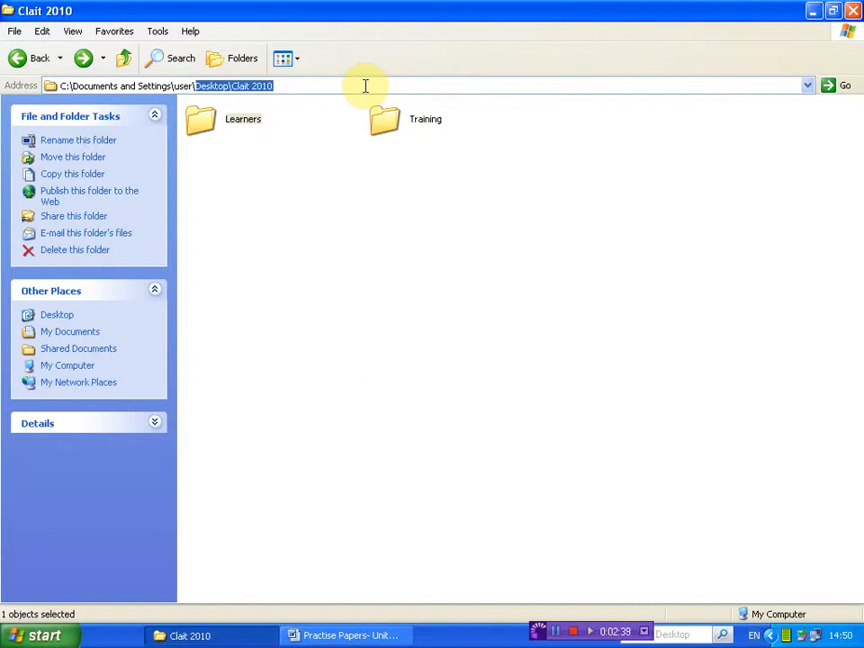
click(321, 239)
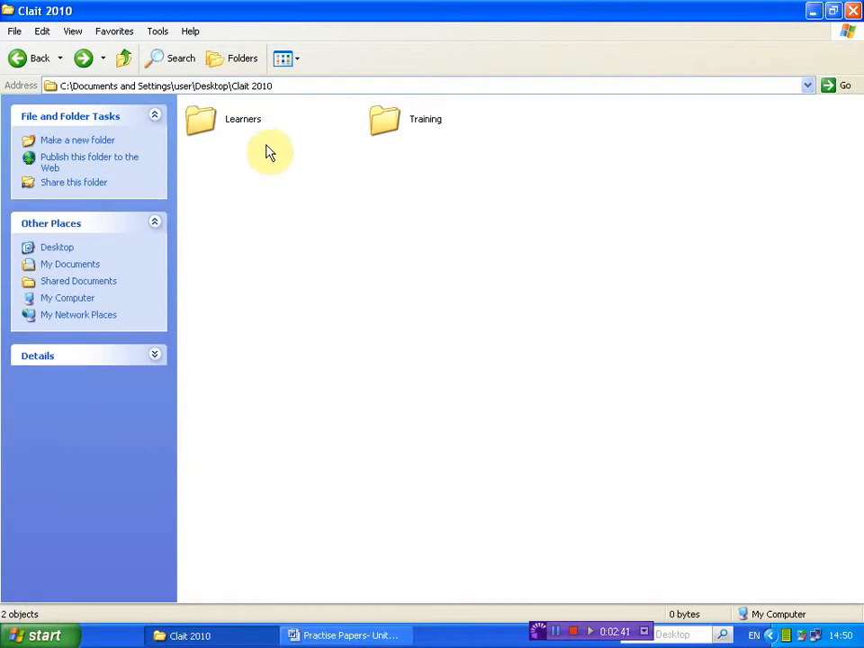
click(84, 60)
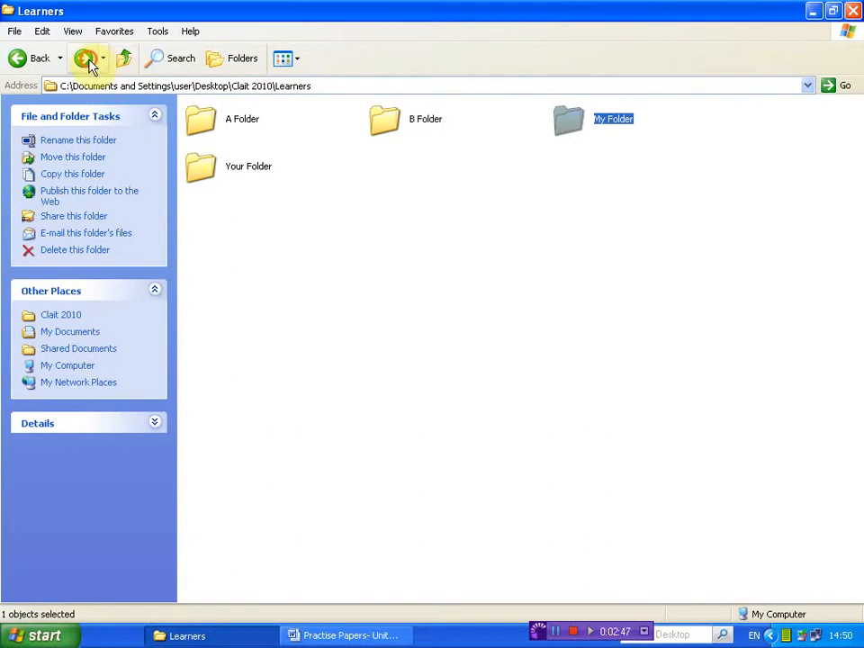
click(85, 58)
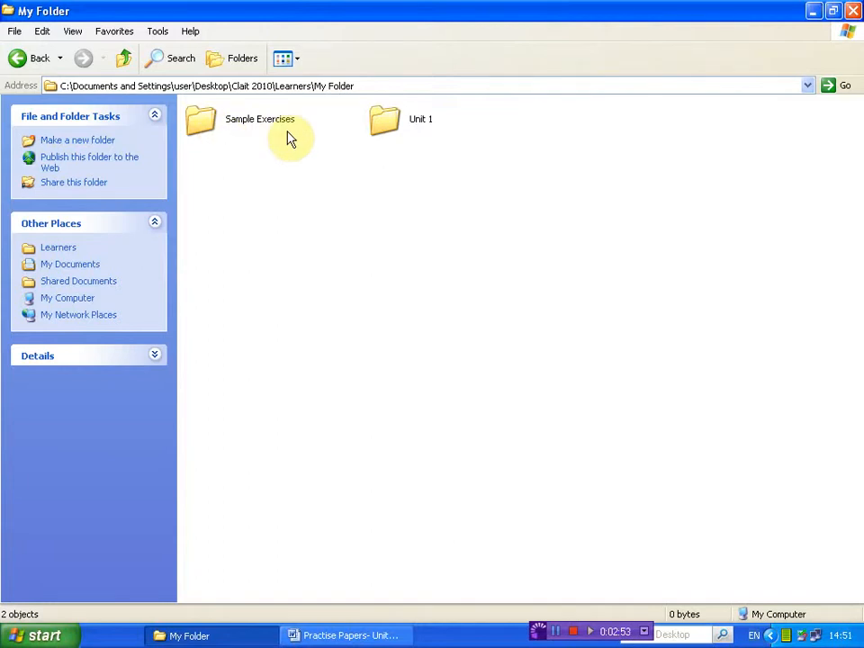
Open the Unit 1 folder and its PP1 subfolder, checking the address path and the documentation folder inside
double_click(391, 130)
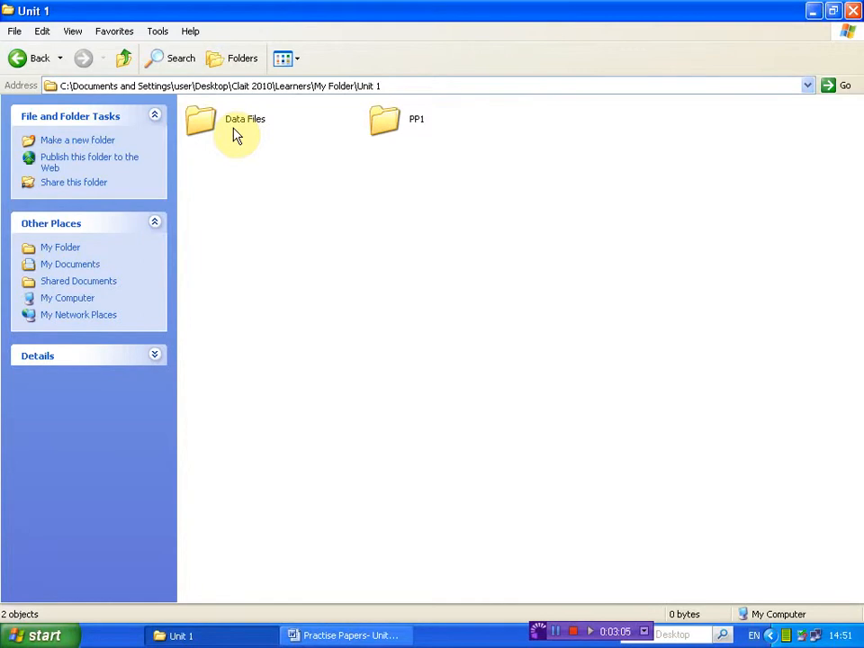
double_click(392, 125)
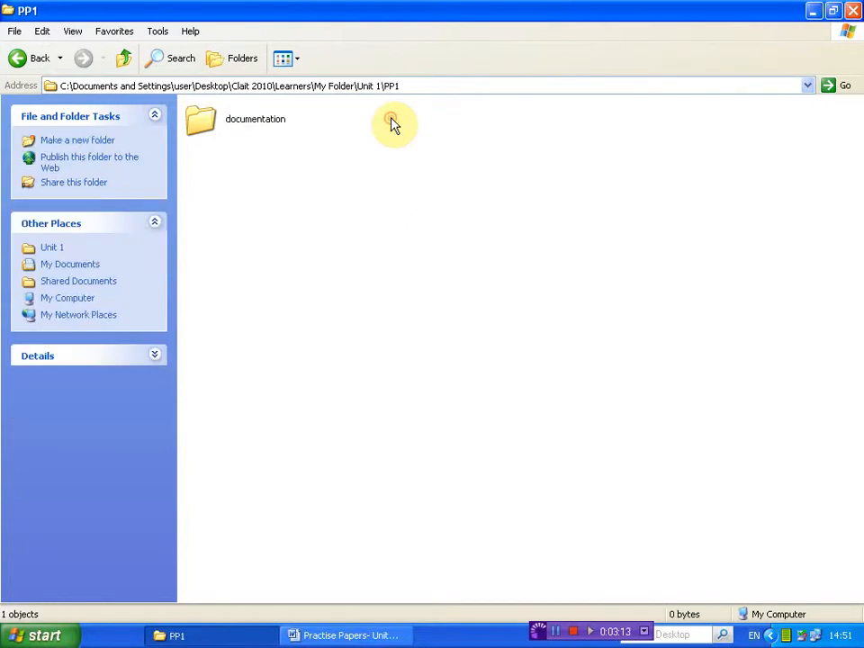
click(420, 86)
drag(413, 85, 274, 86)
click(352, 85)
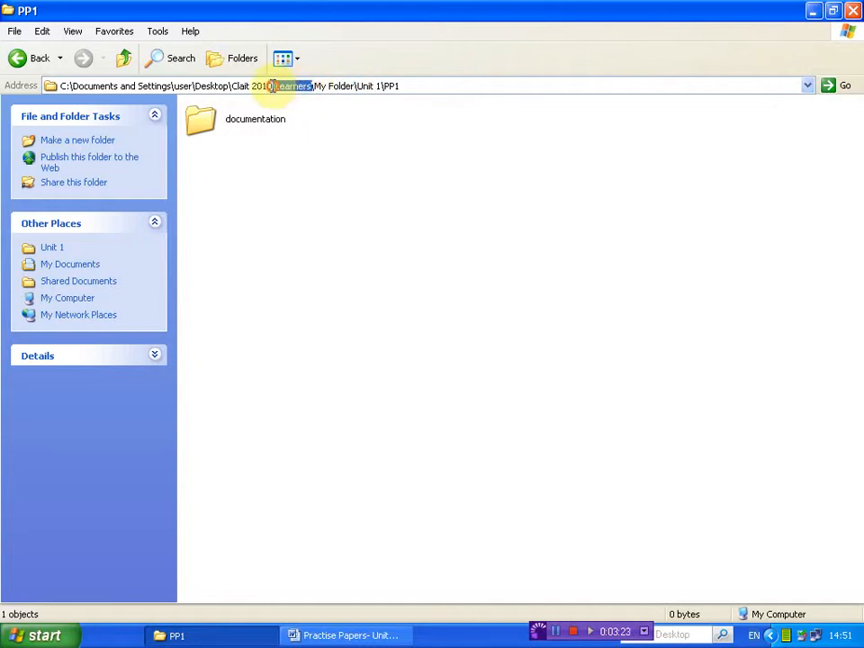
click(409, 85)
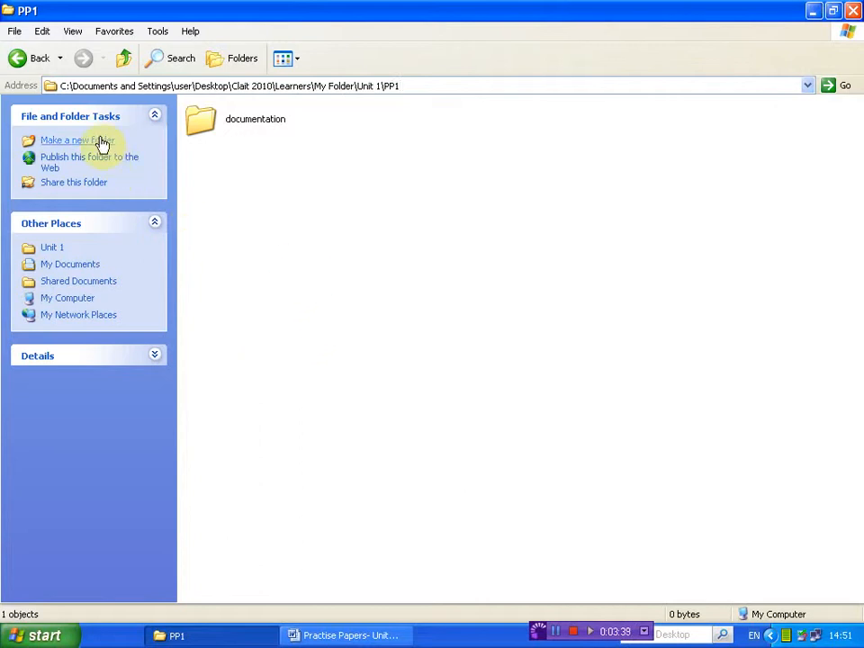
click(206, 132)
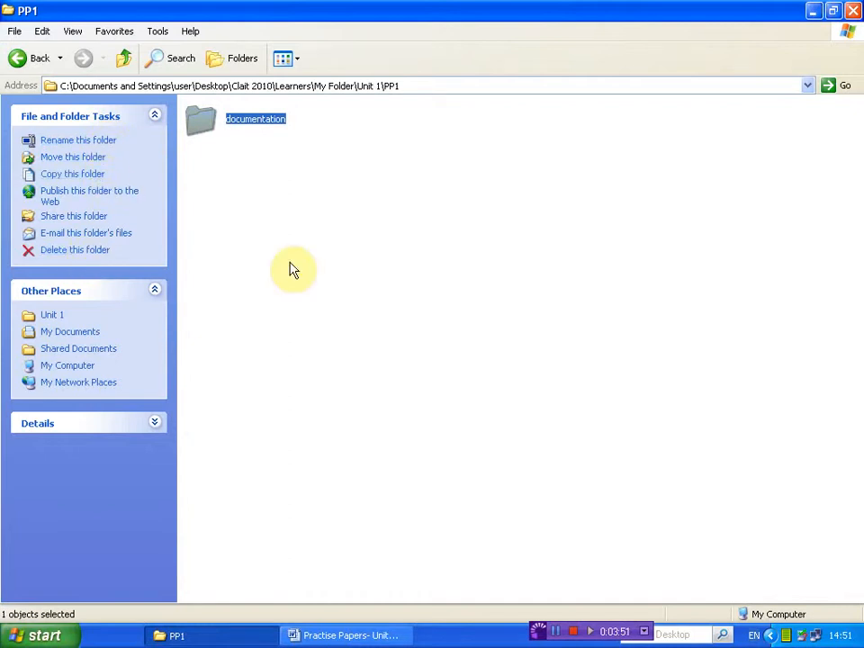
click(477, 249)
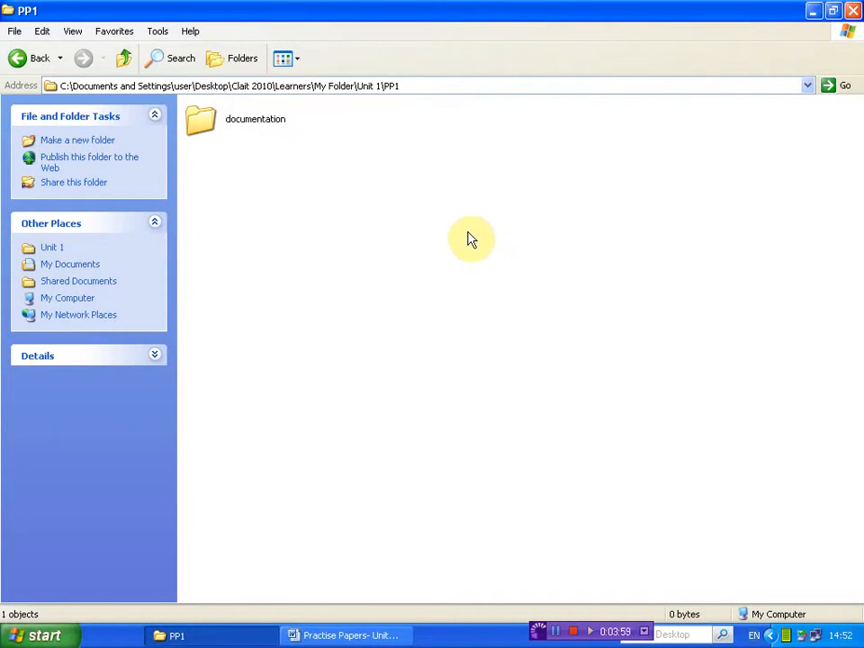
Go back from PP1 to My Folder, and reopen Unit 1 and its PP1 subfolder
click(411, 86)
click(407, 85)
drag(392, 83, 384, 83)
click(33, 58)
click(415, 257)
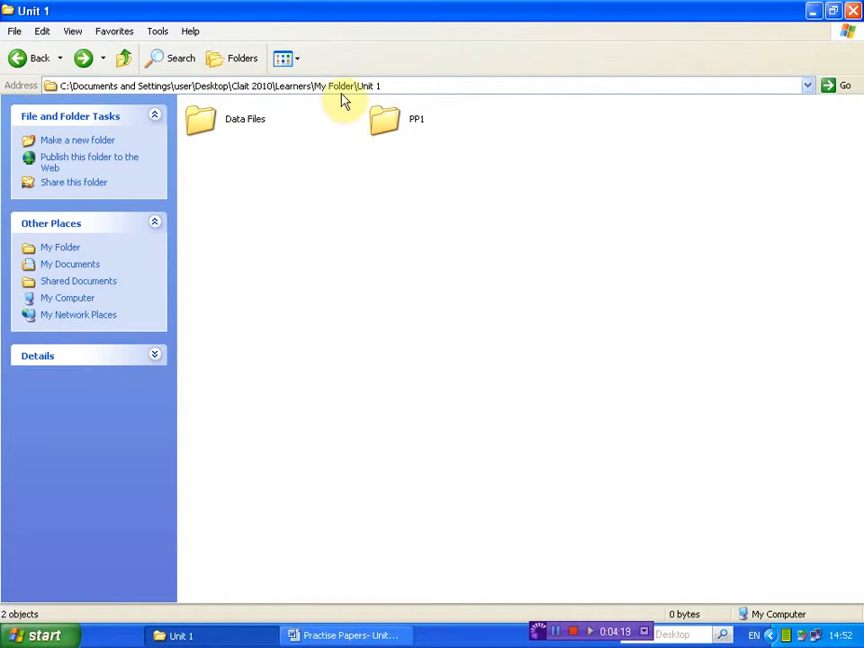
click(19, 61)
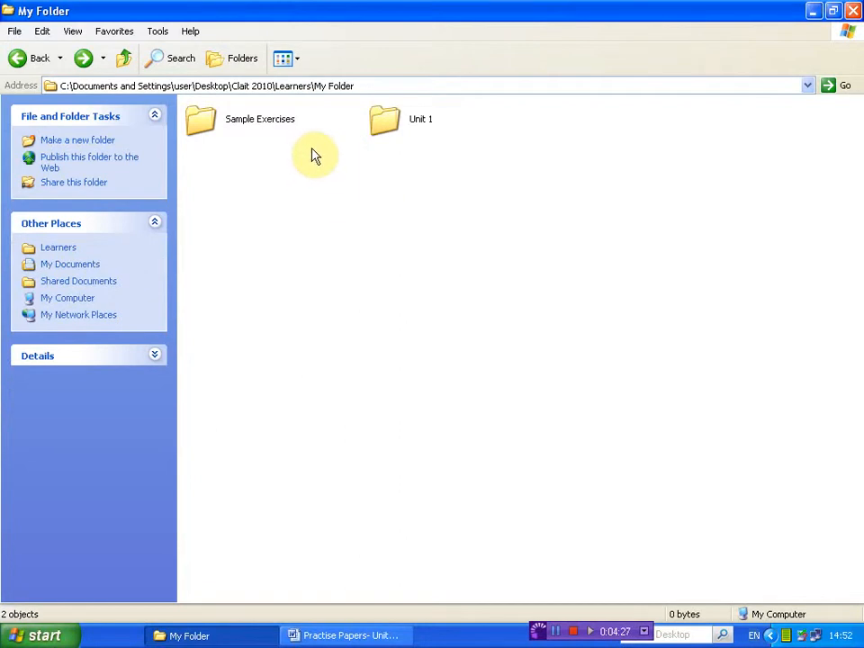
double_click(390, 132)
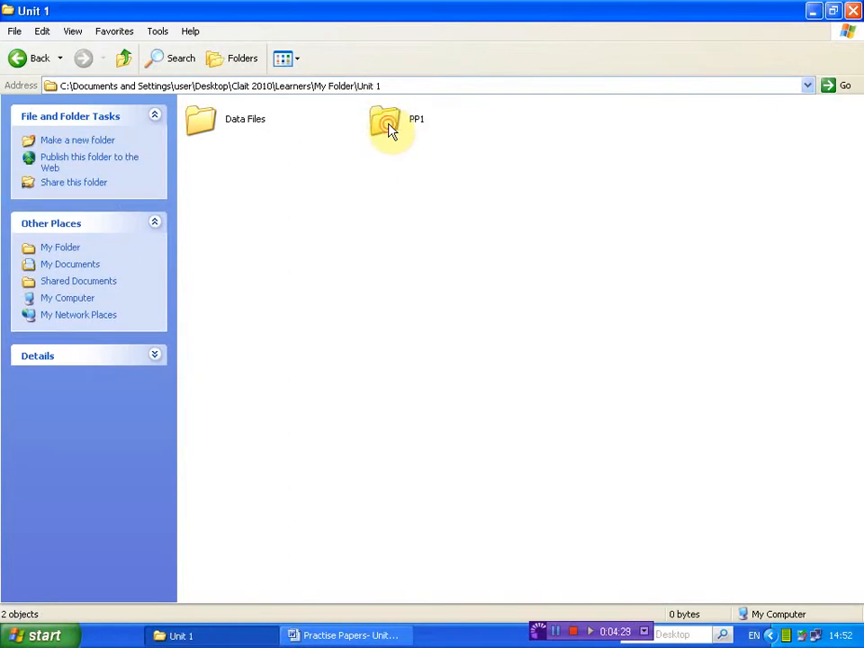
double_click(382, 130)
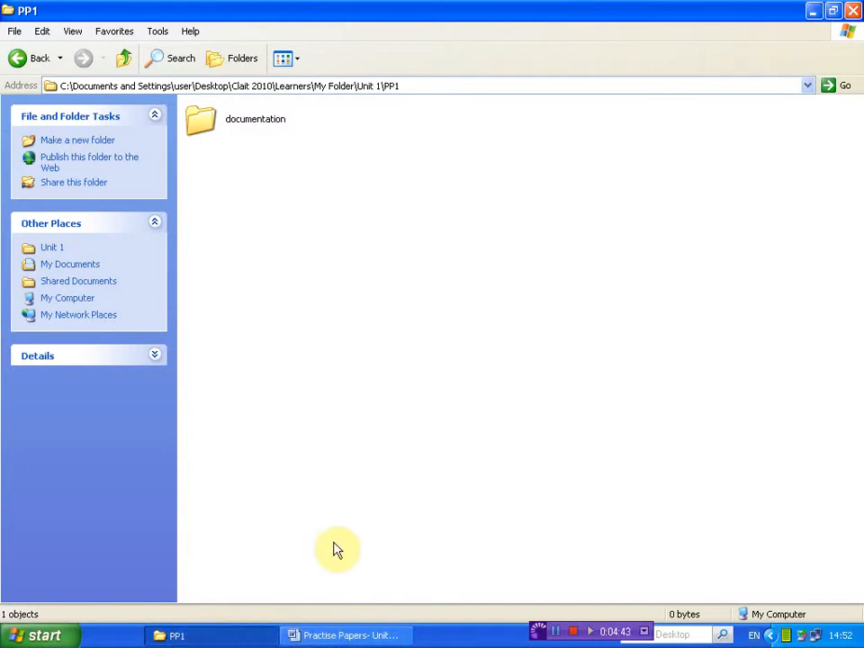
Switch to the Practise Papers document in Word and read the Task 1 instructions of Practise Paper 1: Software Documentation
click(326, 638)
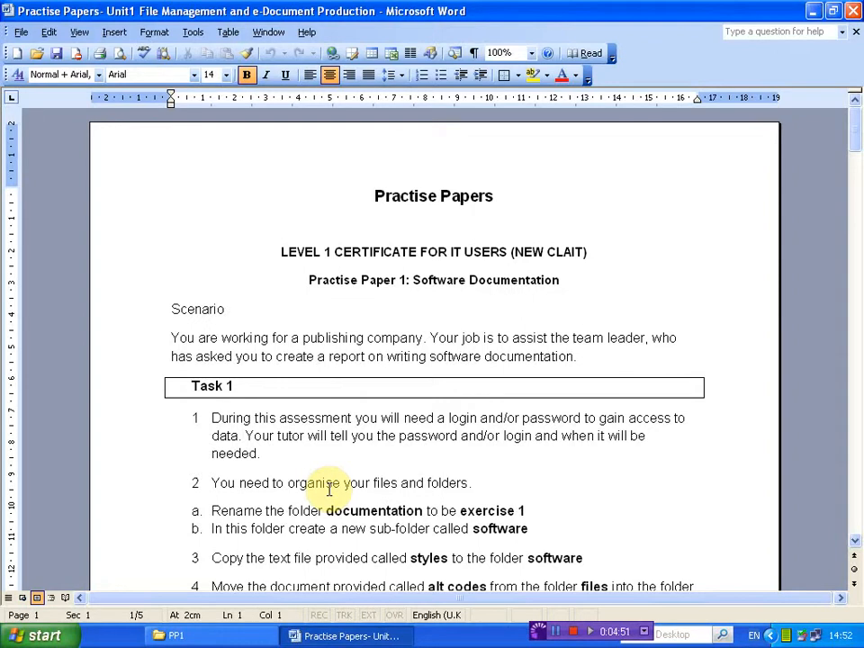
drag(309, 282, 578, 298)
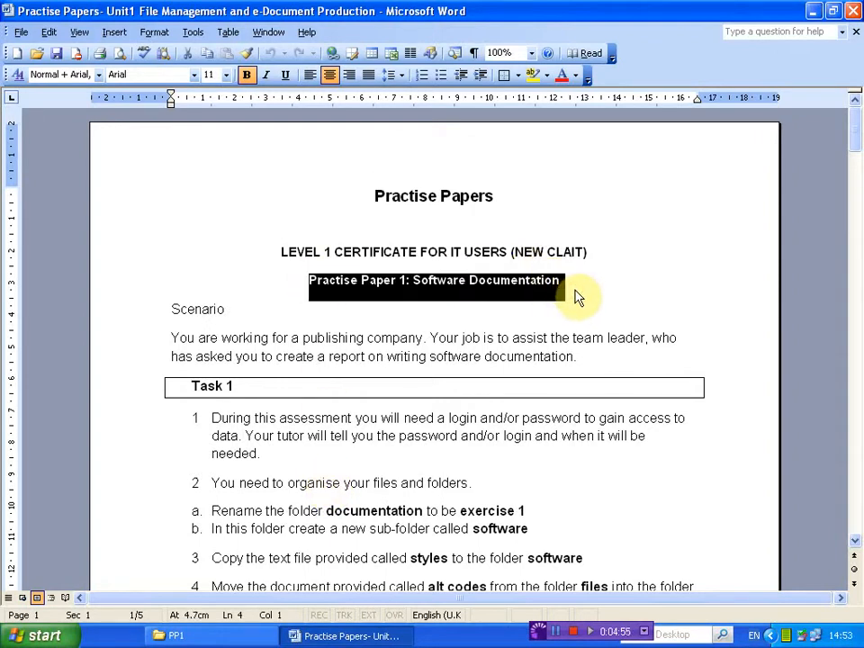
scroll(577, 290, down, 2)
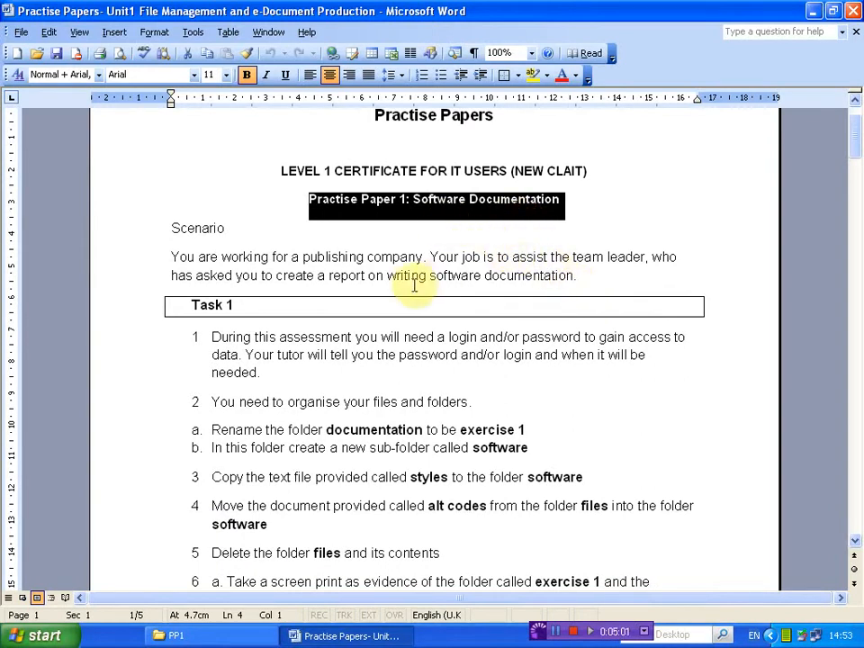
click(212, 339)
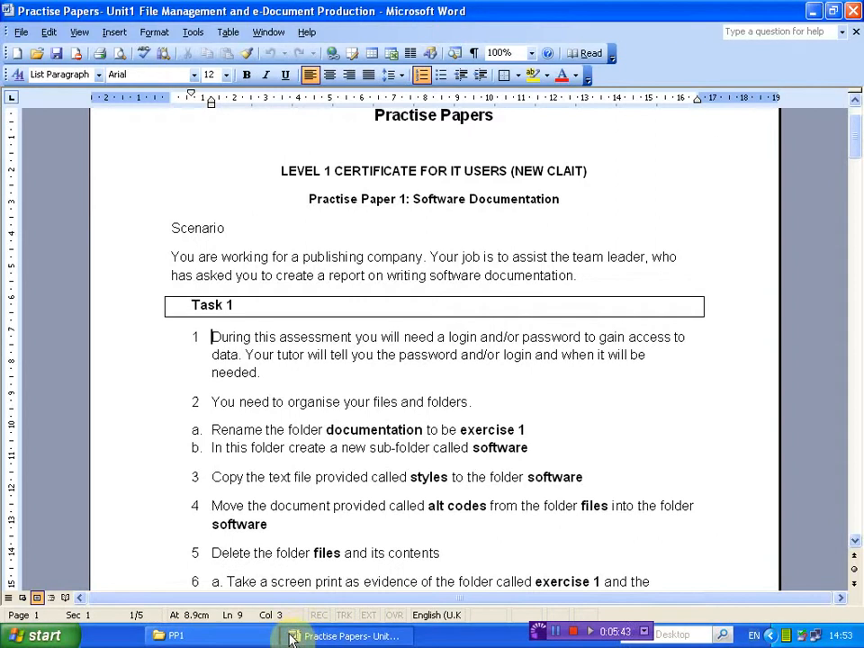
Switch back to the PP1 folder in Windows Explorer and rename the documentation folder to exercise 1
click(193, 636)
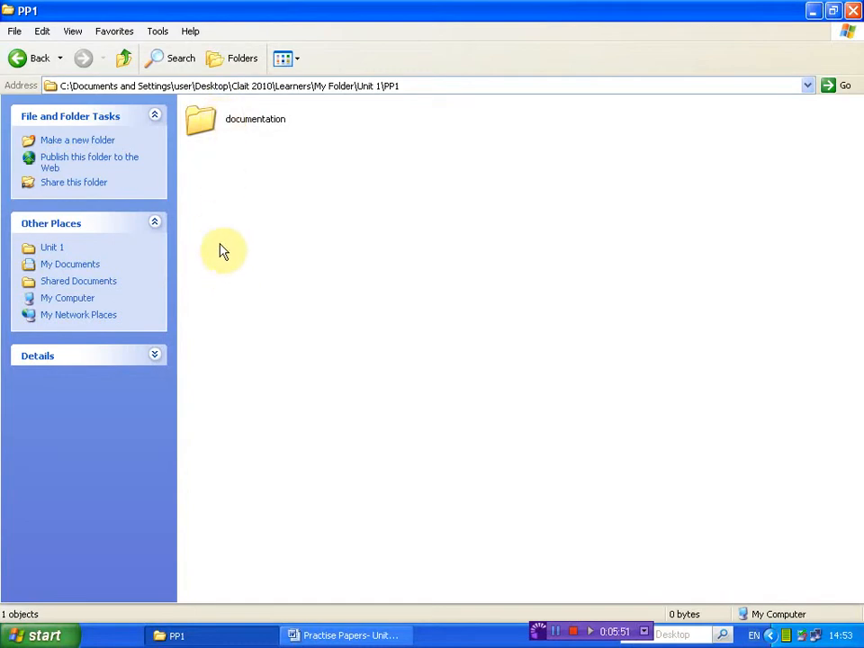
click(200, 133)
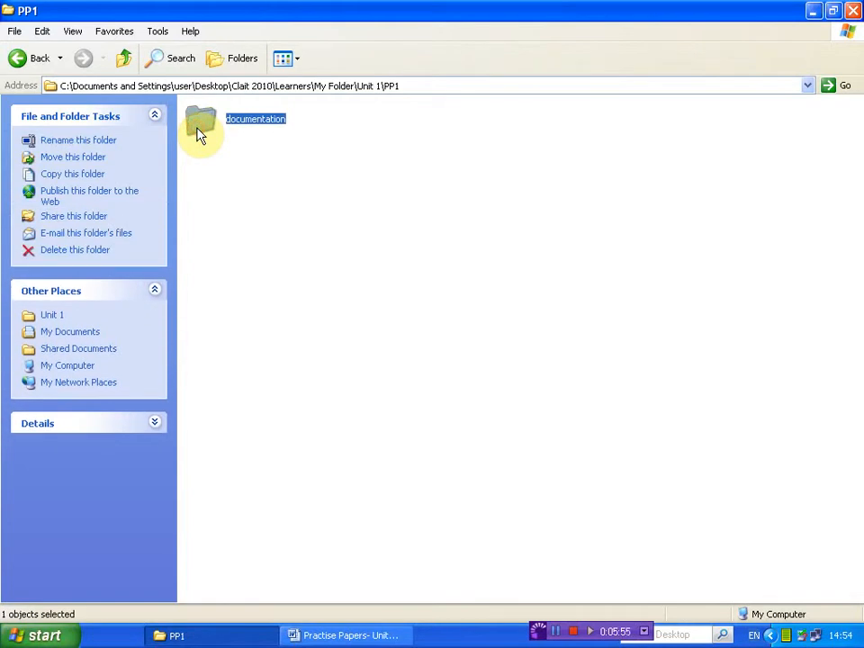
click(93, 144)
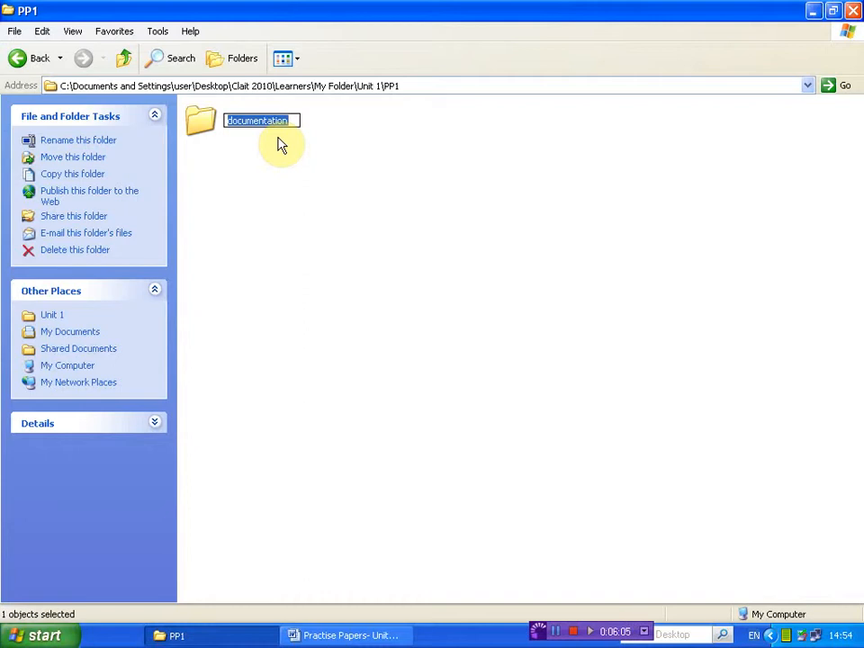
text(exercis)
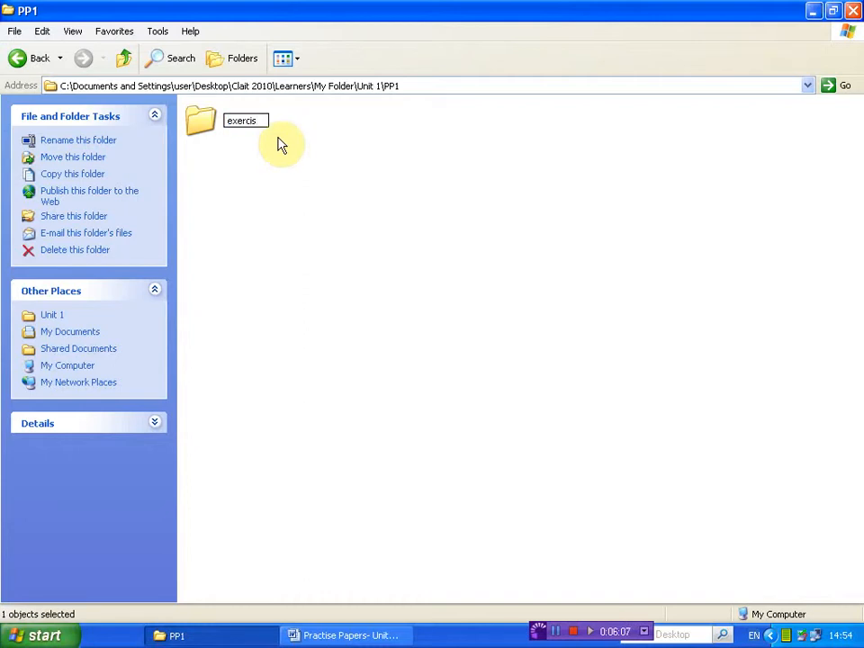
text(e 1)
key(Return)
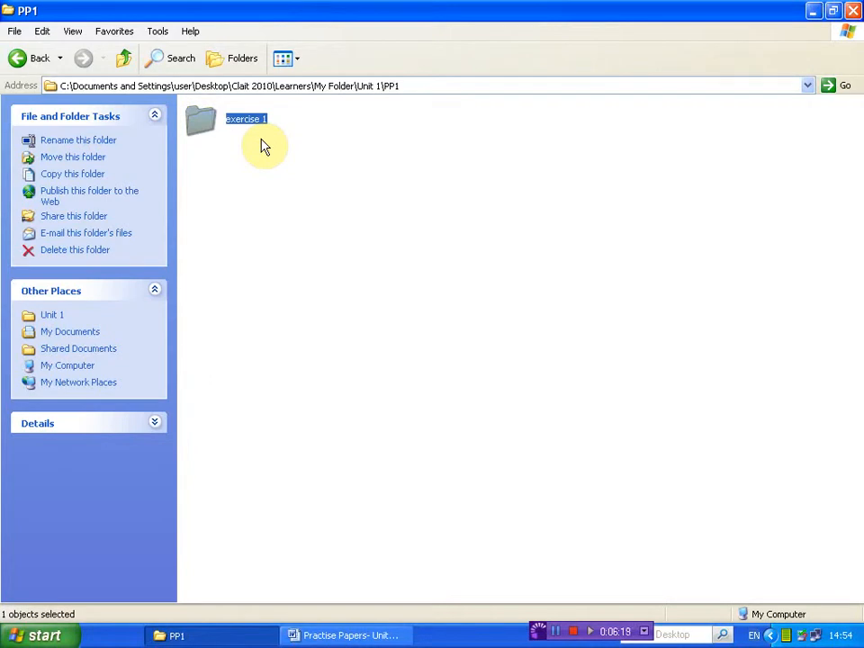
Switch to the Practise Papers document in Word, read Task 1 instruction 2, and return to the exercise 1 folder in PP1
click(363, 637)
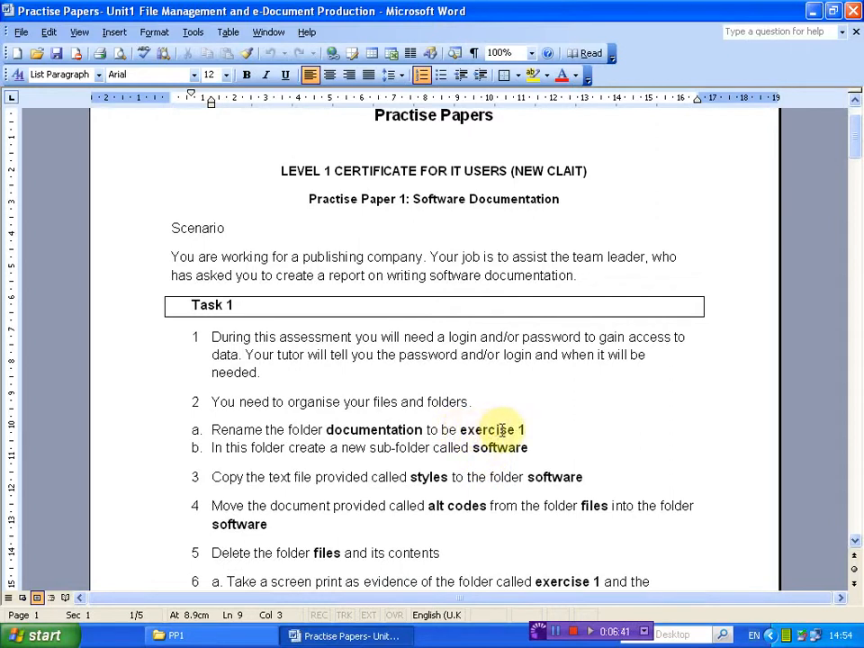
click(204, 642)
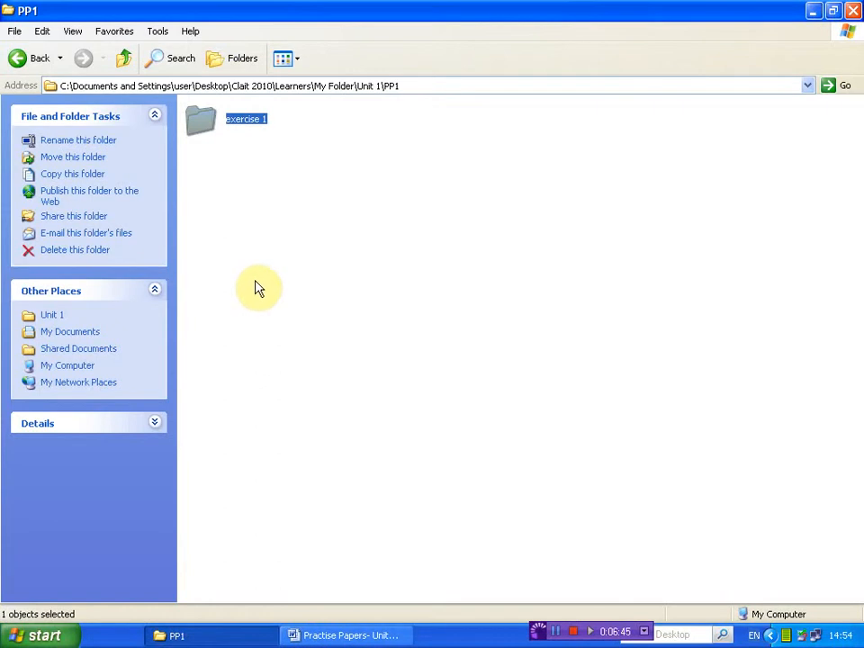
click(257, 287)
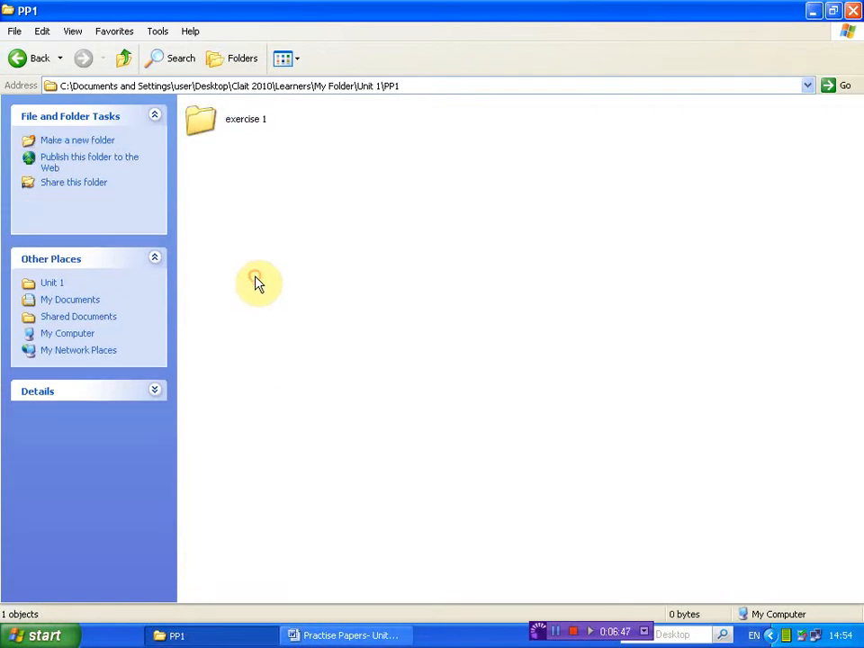
click(204, 135)
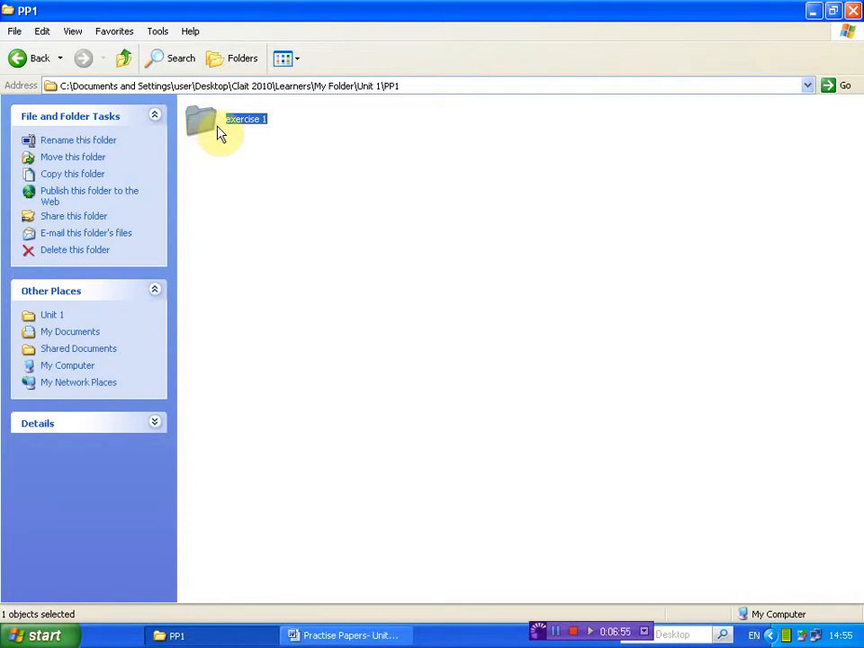
Check the PP1 address path, then open the exercise 1 folder and check its name in the path
click(407, 84)
double_click(392, 85)
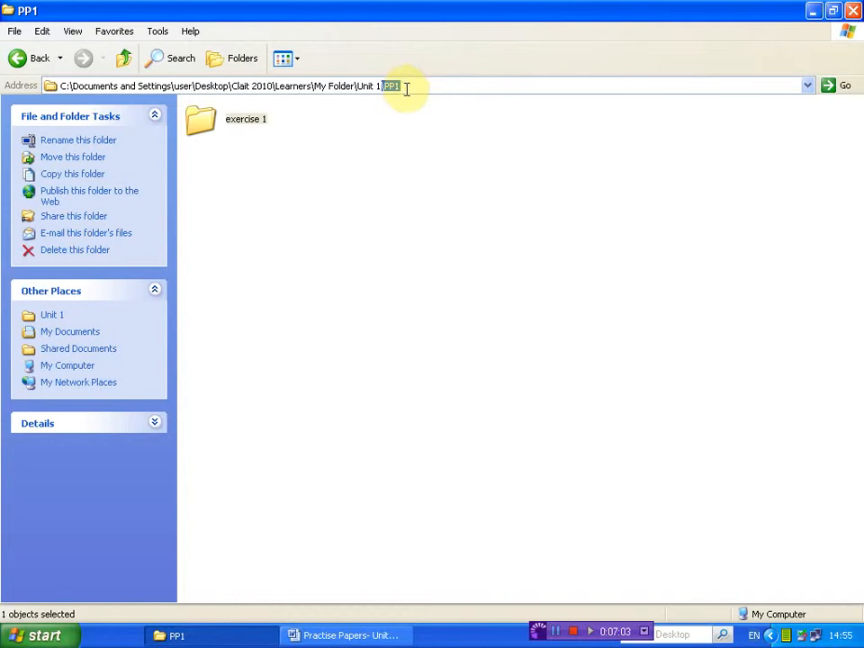
click(411, 153)
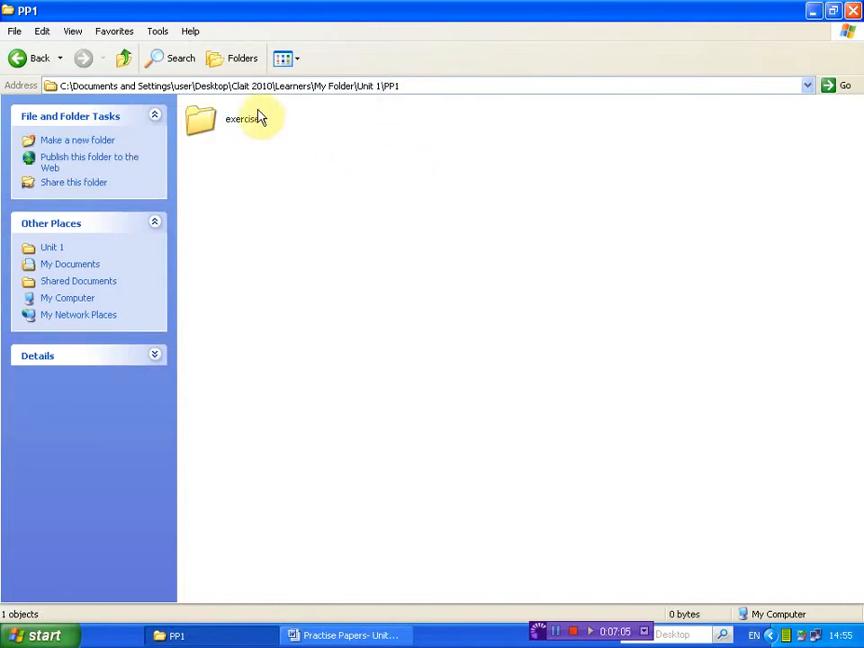
double_click(209, 133)
click(452, 88)
click(452, 88)
drag(447, 86, 401, 85)
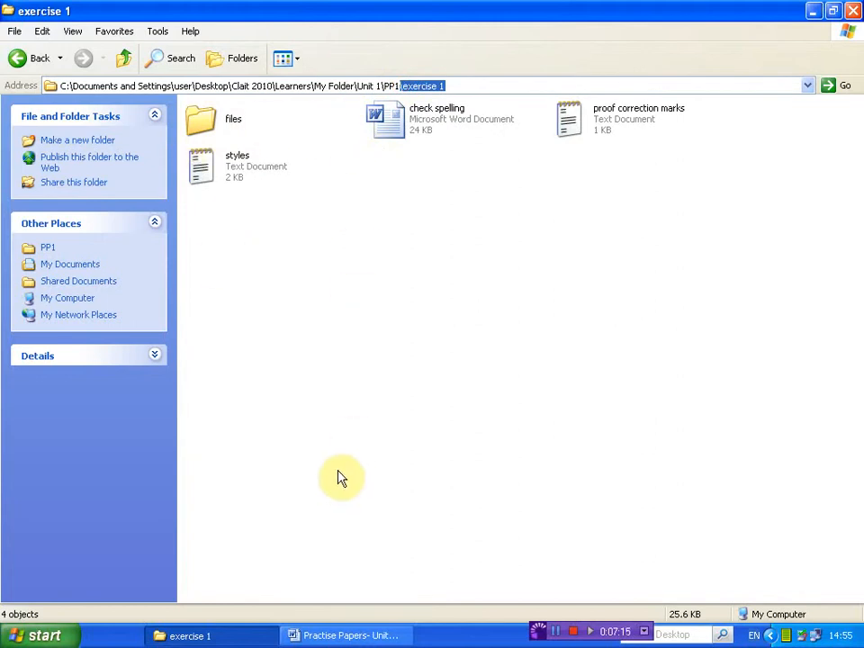
Recheck the sub-folder instruction in the Word document, then return to exercise 1 and leave all its files and folders unselected
click(326, 636)
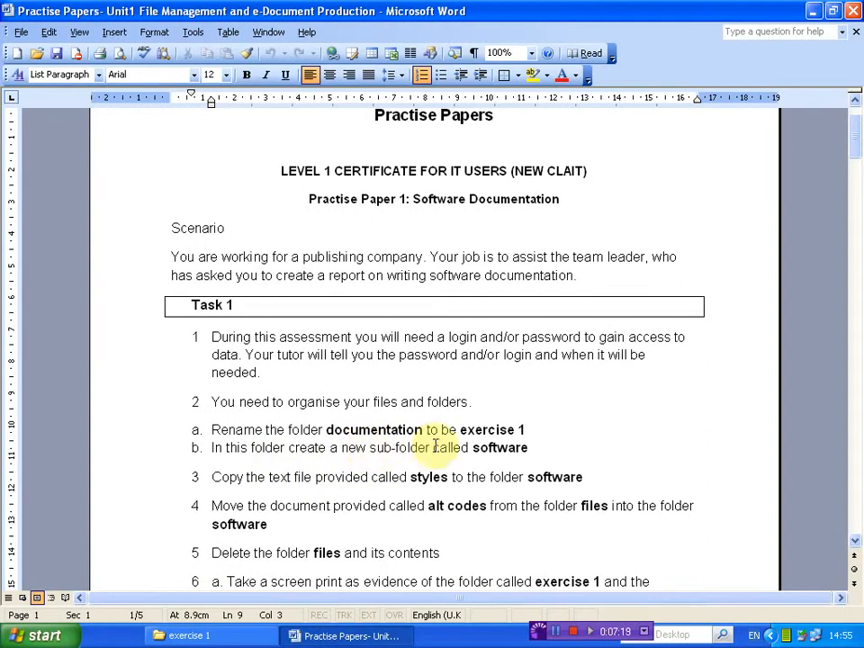
click(206, 636)
click(428, 355)
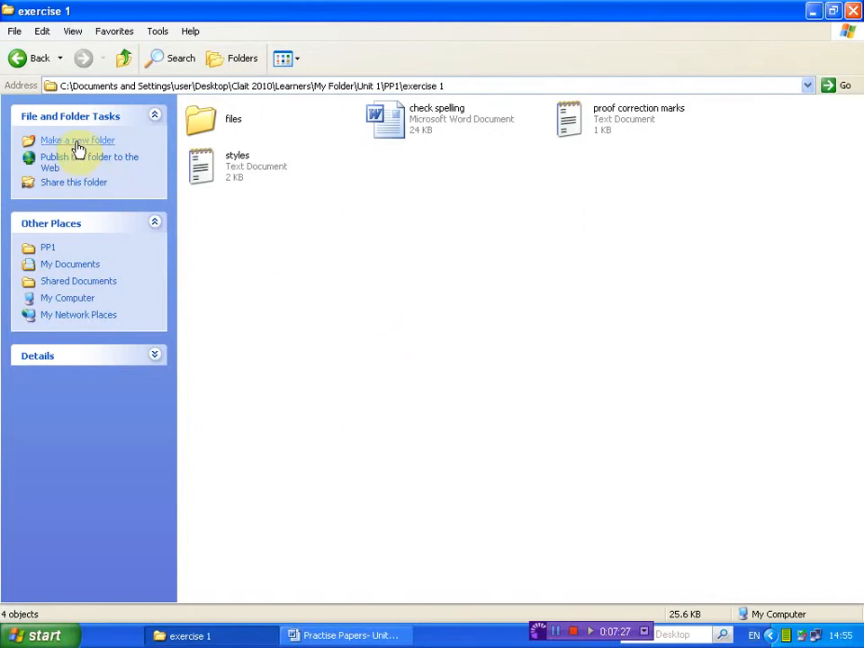
click(209, 132)
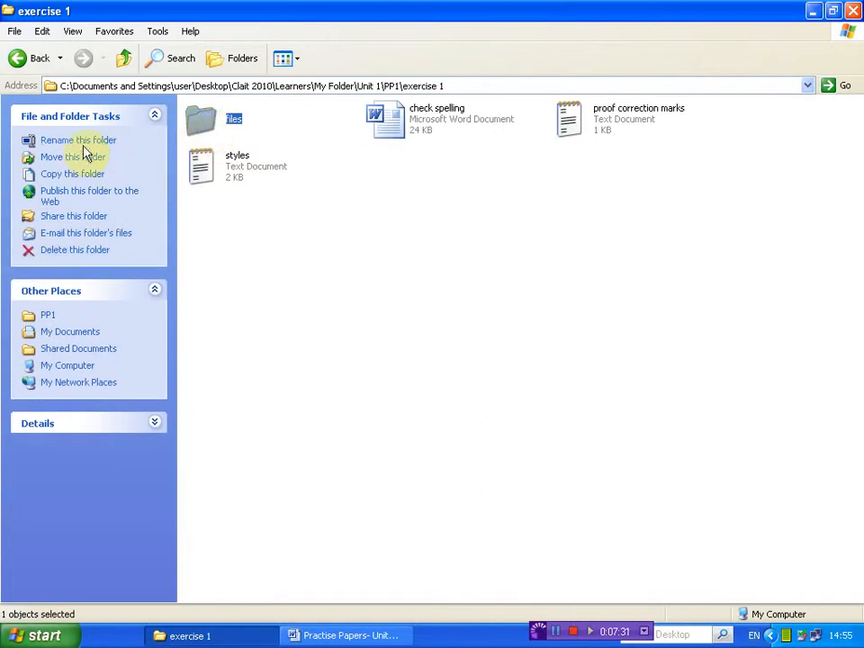
click(394, 115)
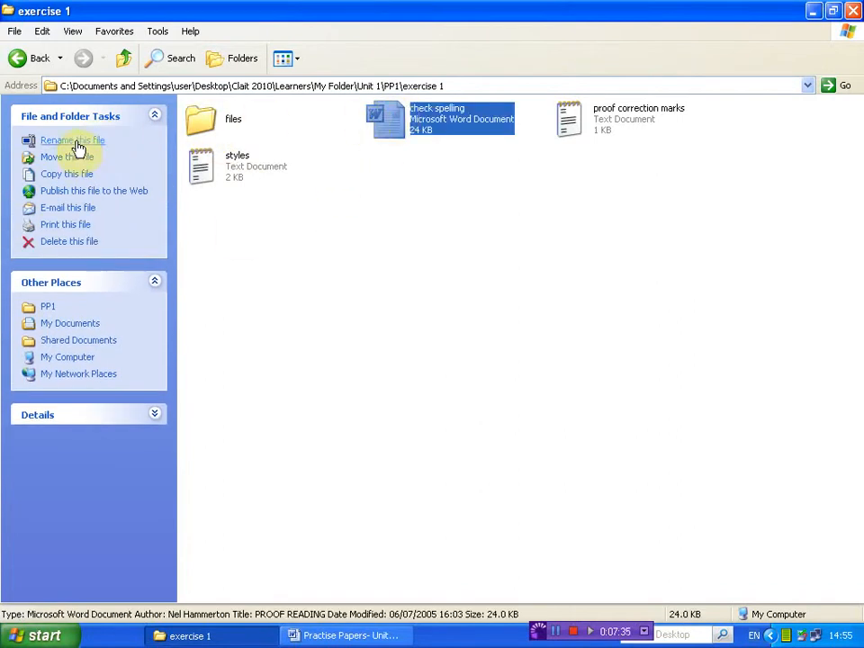
click(456, 278)
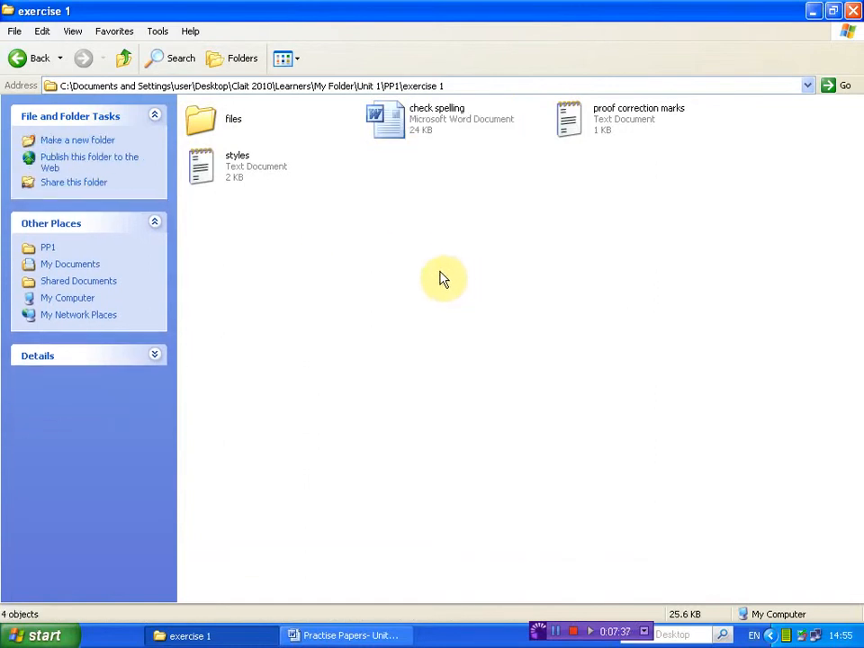
Create a new folder named software inside exercise 1
click(79, 143)
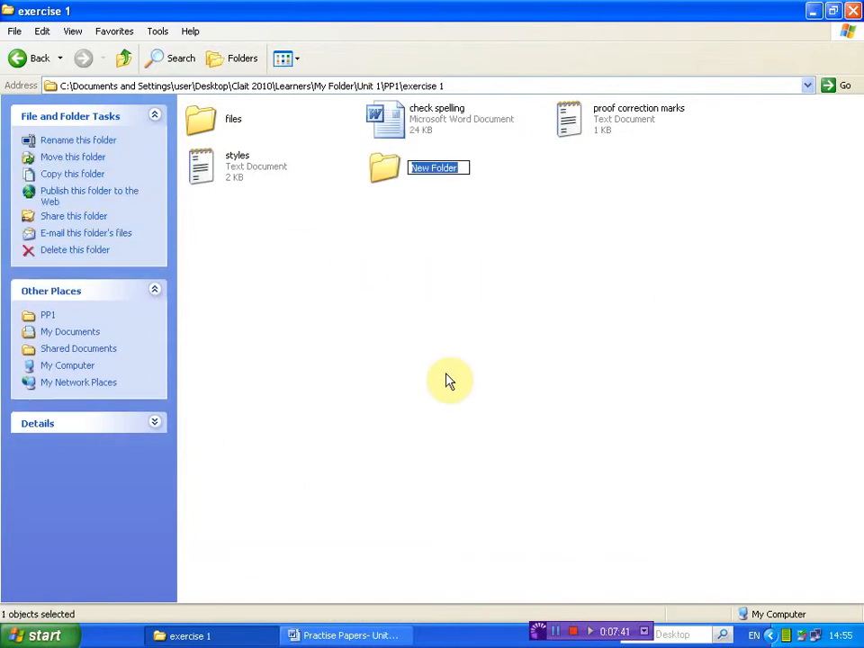
text(softwa)
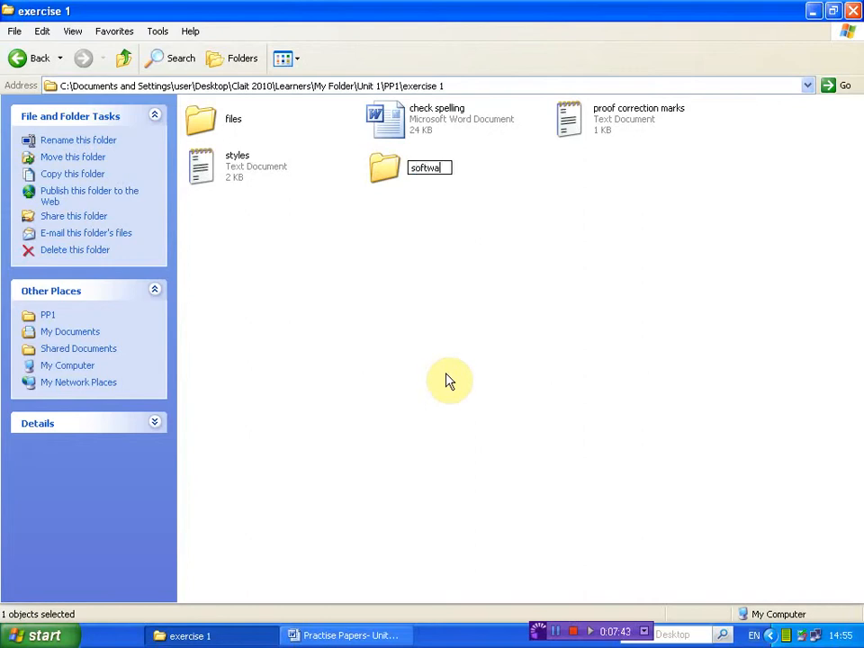
text(re)
key(Return)
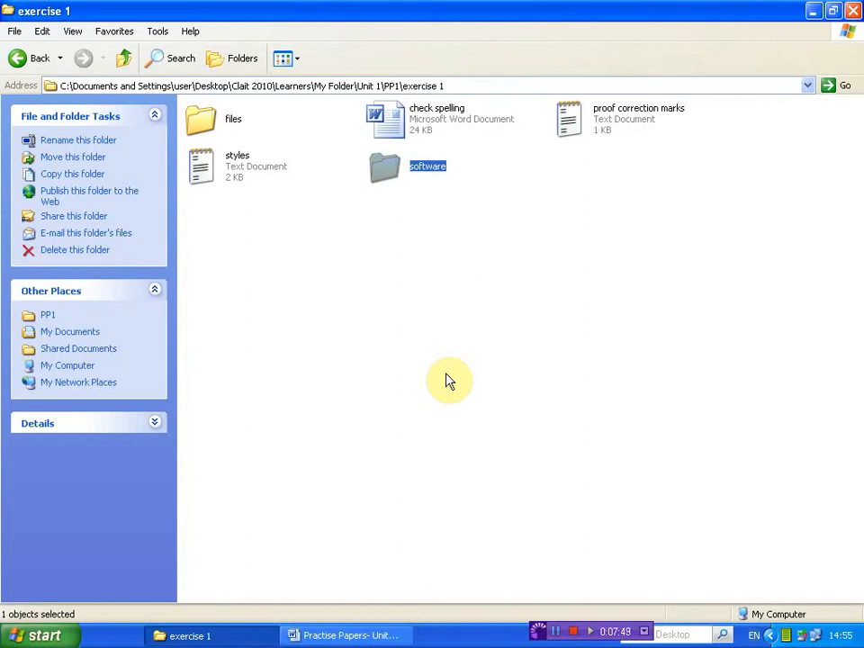
click(450, 382)
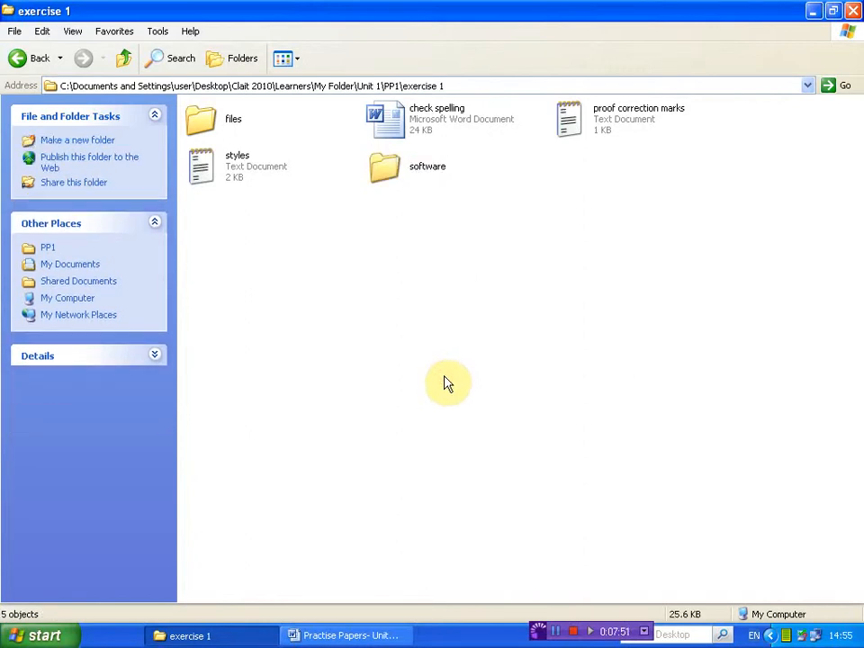
Read Task 1 instruction 3 in the Word document and return to the exercise 1 folder in Windows Explorer
click(359, 634)
scroll(194, 470, down, 3)
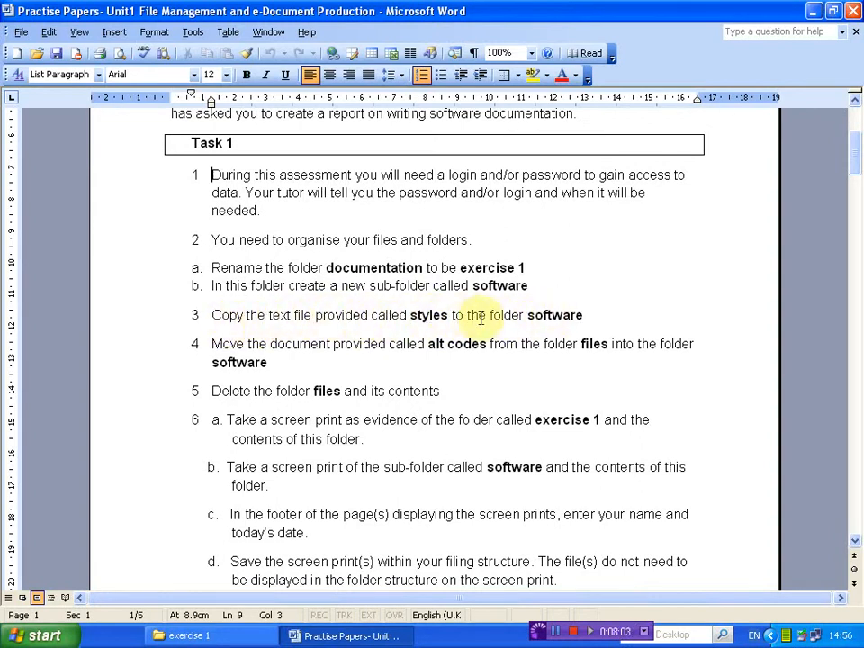
click(185, 635)
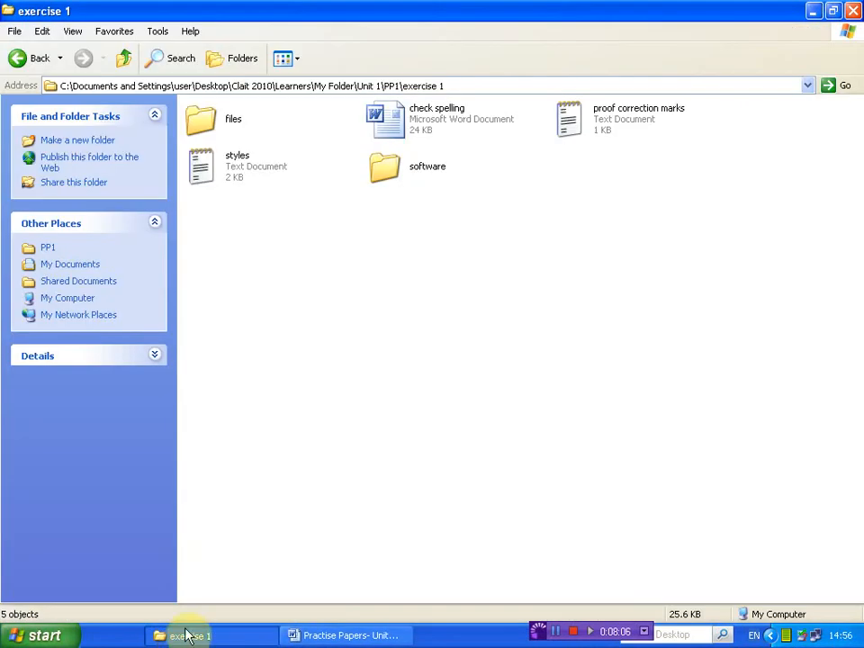
Copy the styles text file in exercise 1 to the clipboard
click(216, 174)
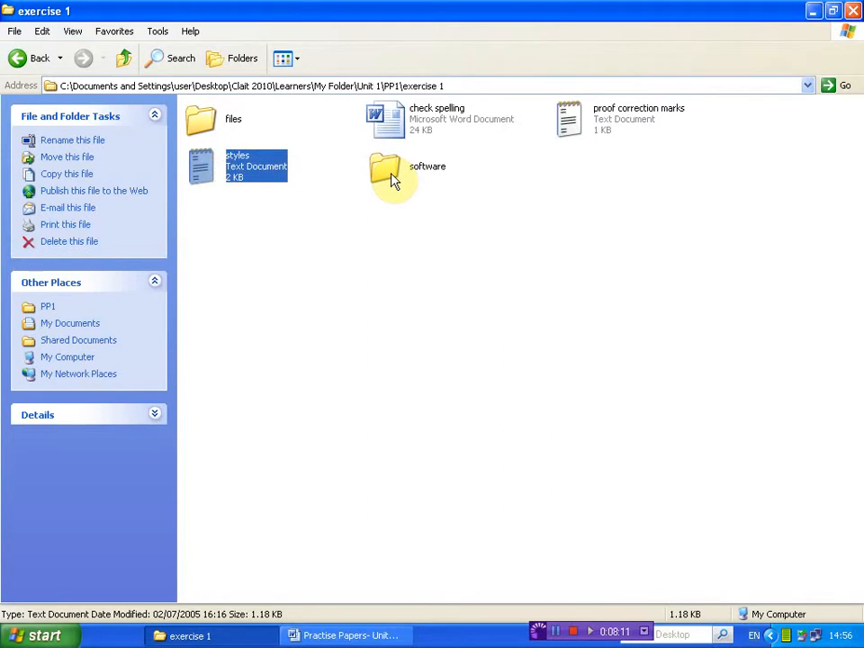
click(342, 273)
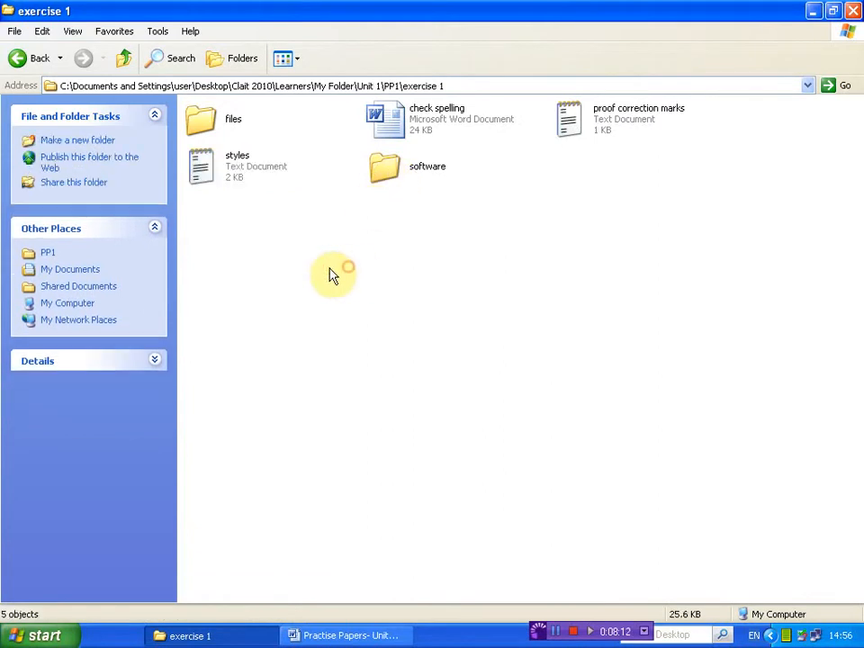
click(217, 175)
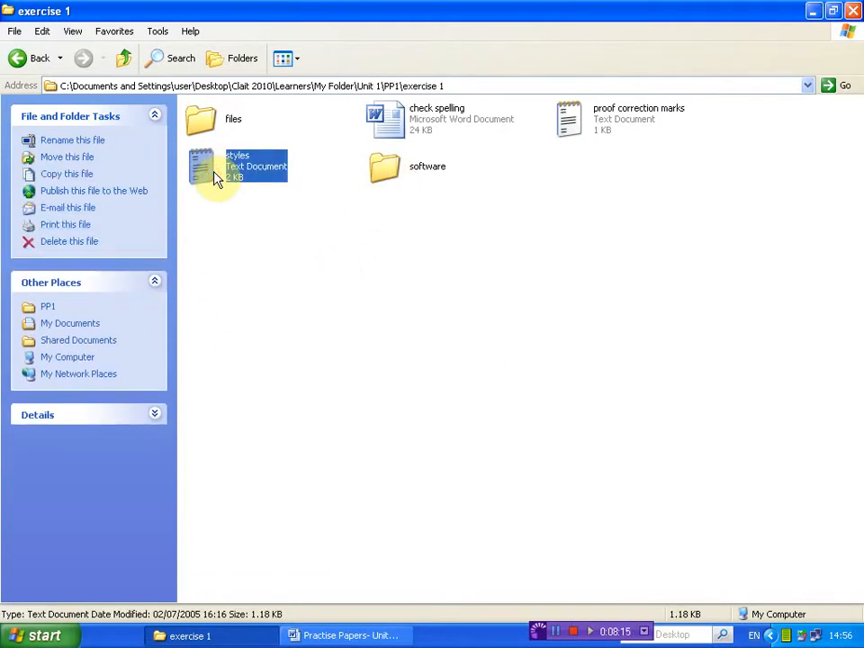
click(42, 33)
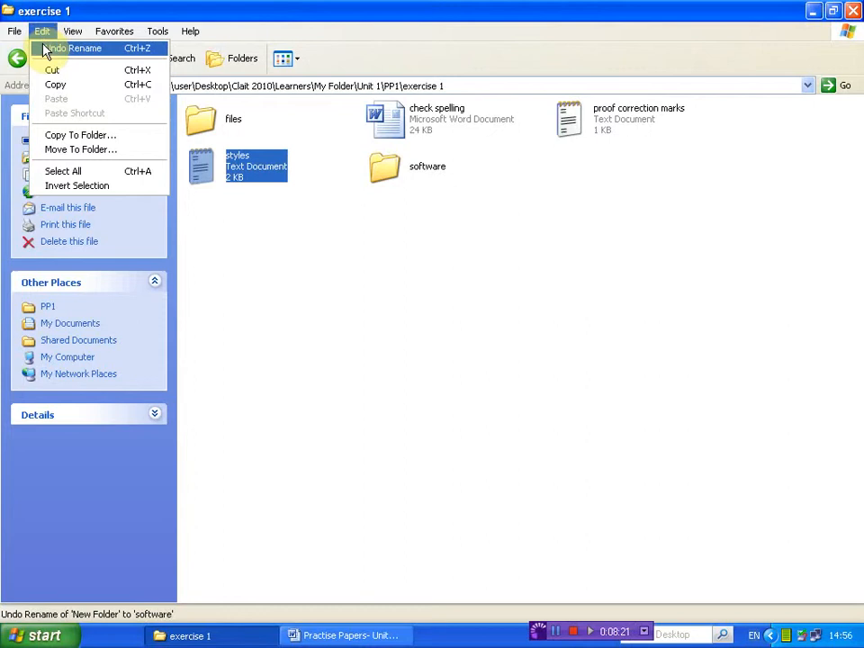
click(99, 93)
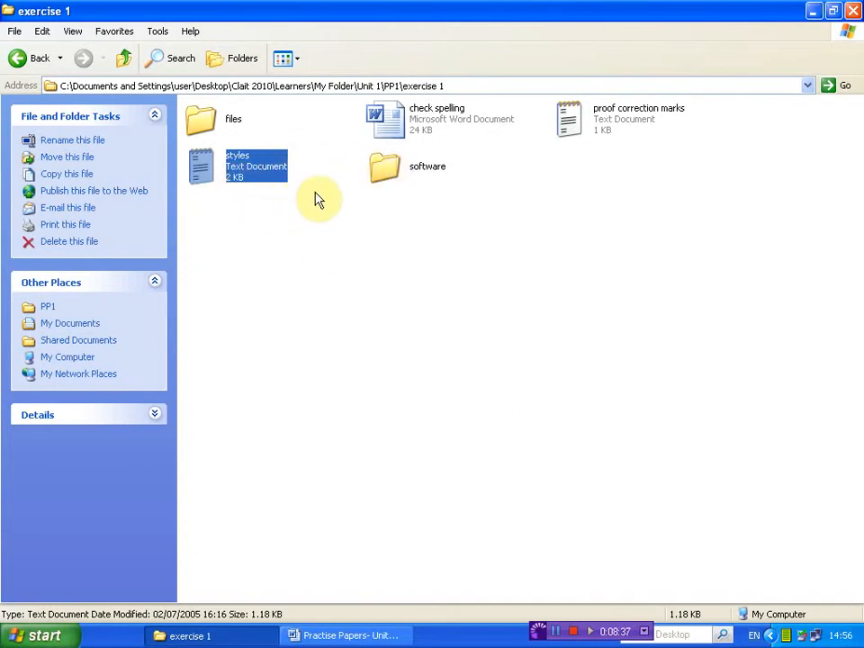
Open the software folder inside exercise 1 and check its name in the address path
click(384, 171)
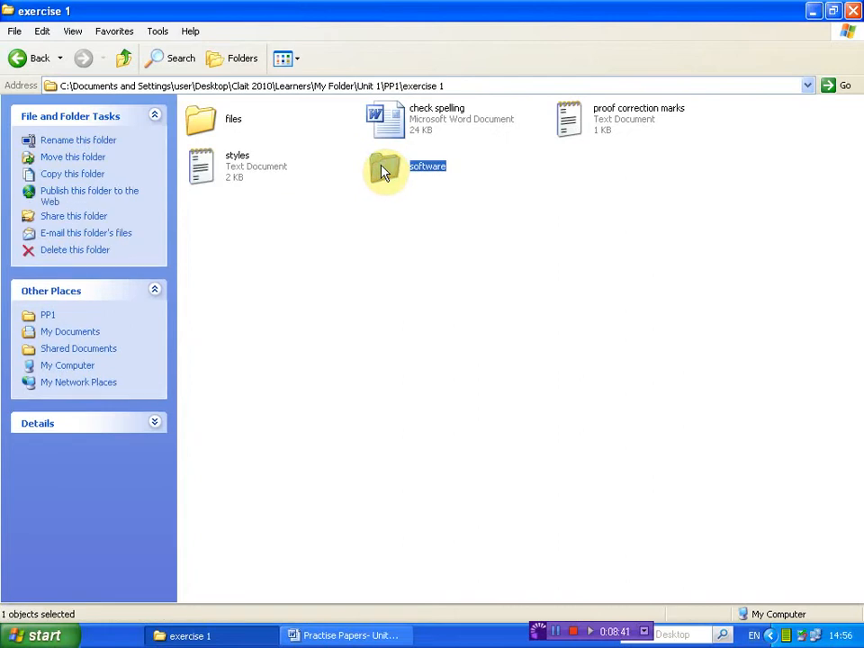
click(459, 86)
drag(459, 85, 415, 85)
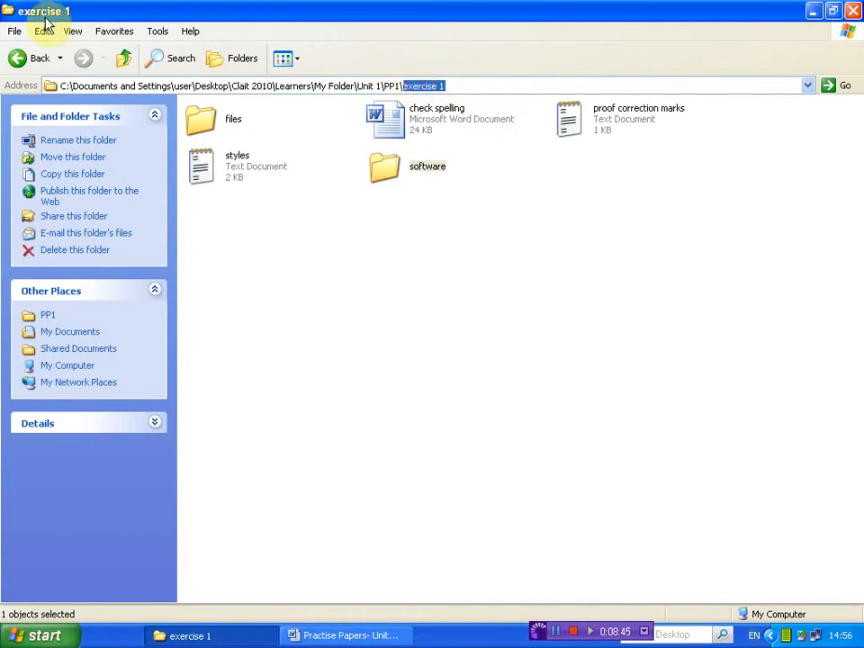
double_click(385, 169)
drag(499, 83, 447, 85)
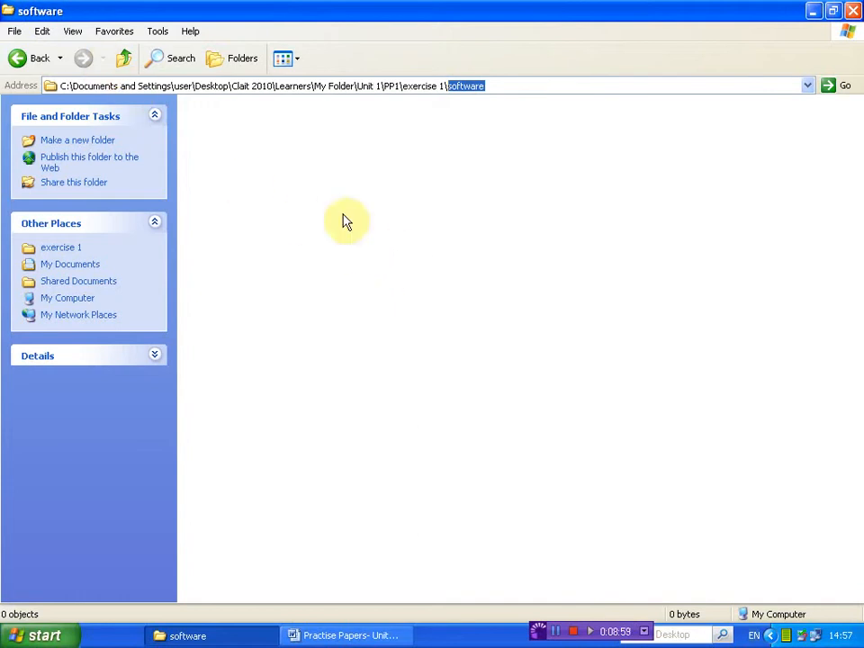
Paste the copied styles text file into the software folder and clear the selection
click(43, 32)
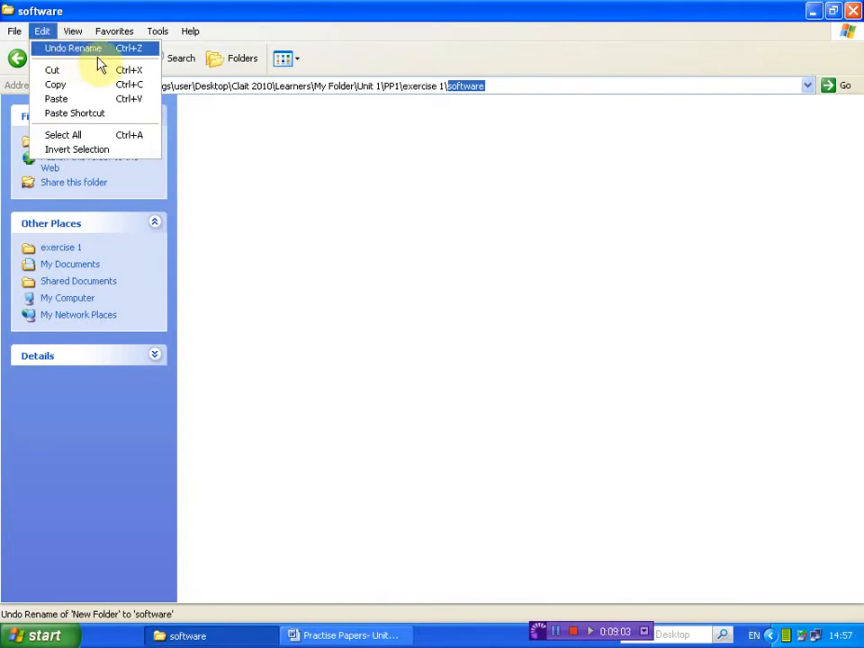
click(94, 101)
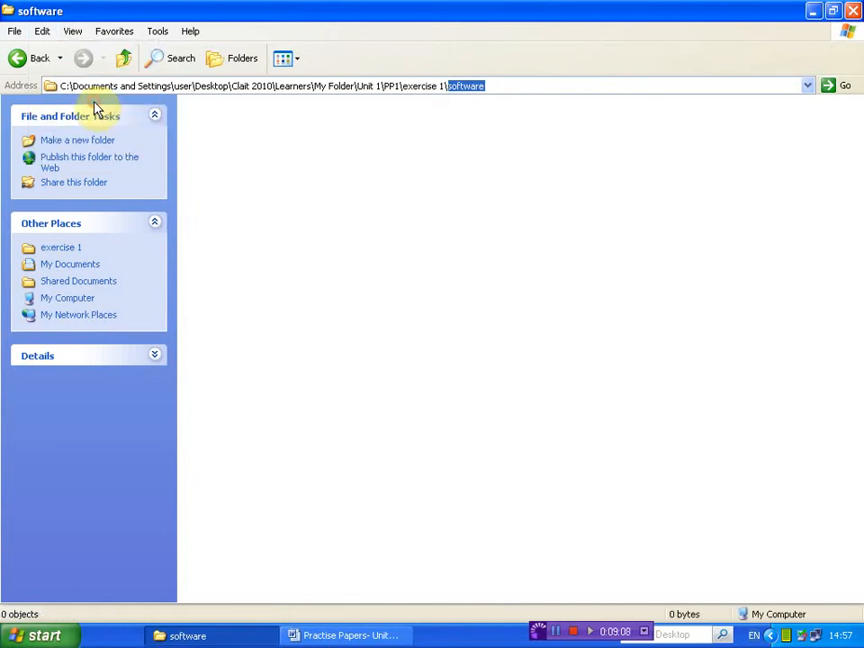
click(468, 288)
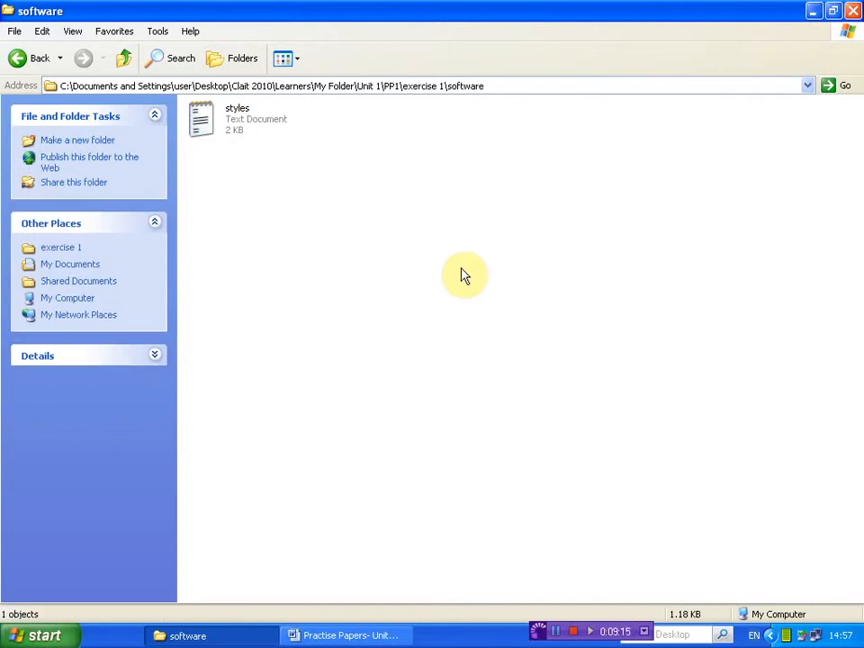
Read Task 1 instruction 4 in the Word document, highlighting the source folder for the alt codes document
click(335, 637)
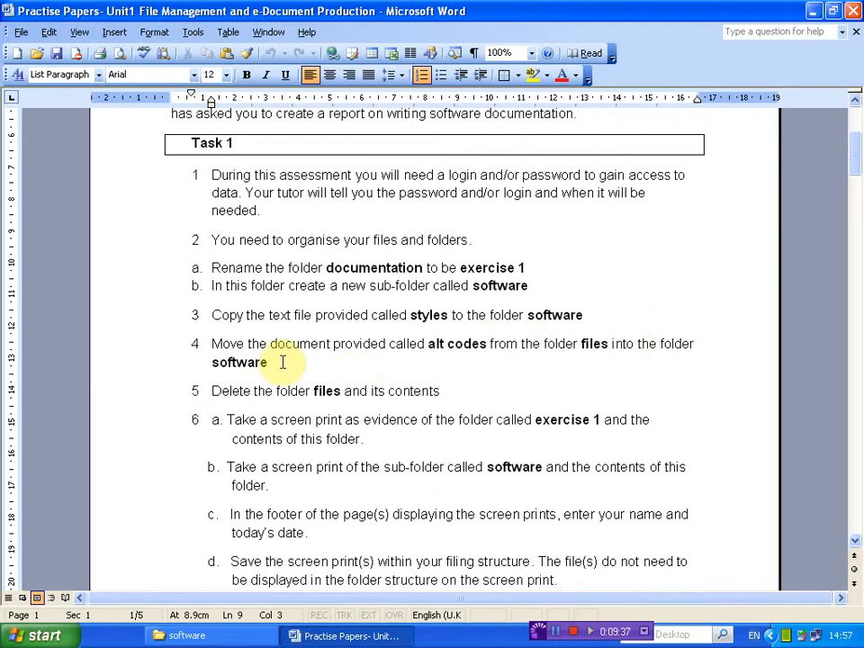
click(158, 636)
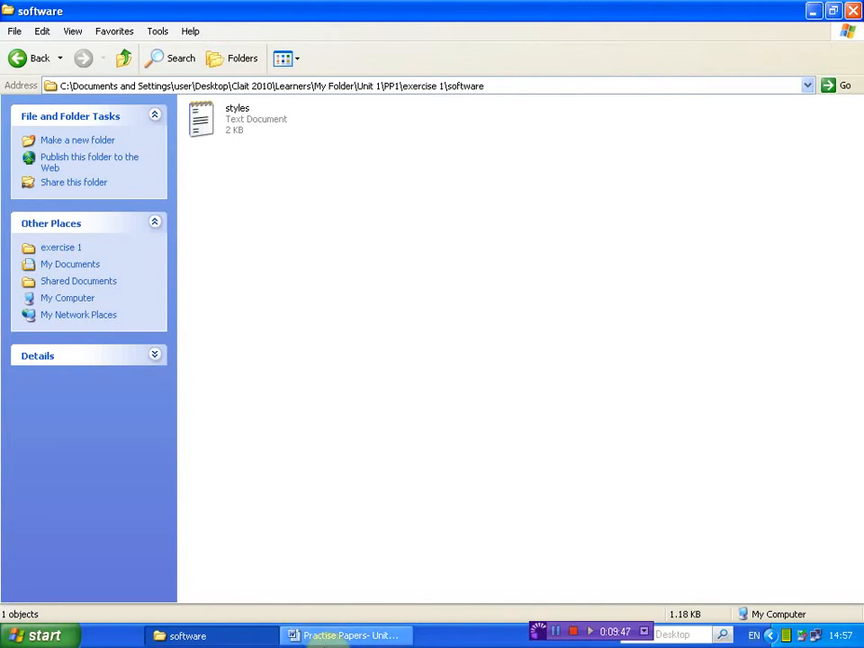
click(315, 636)
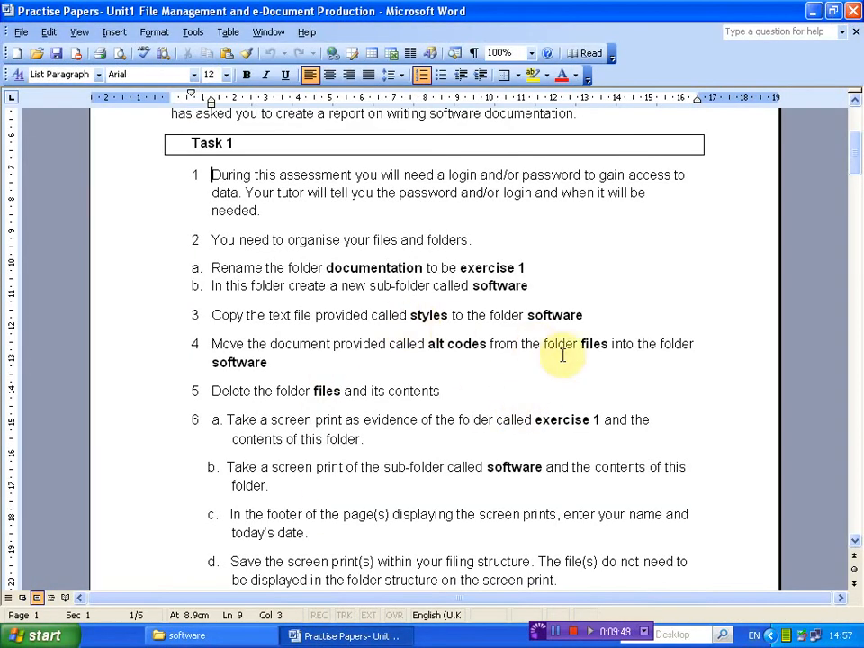
double_click(491, 344)
drag(540, 350, 592, 336)
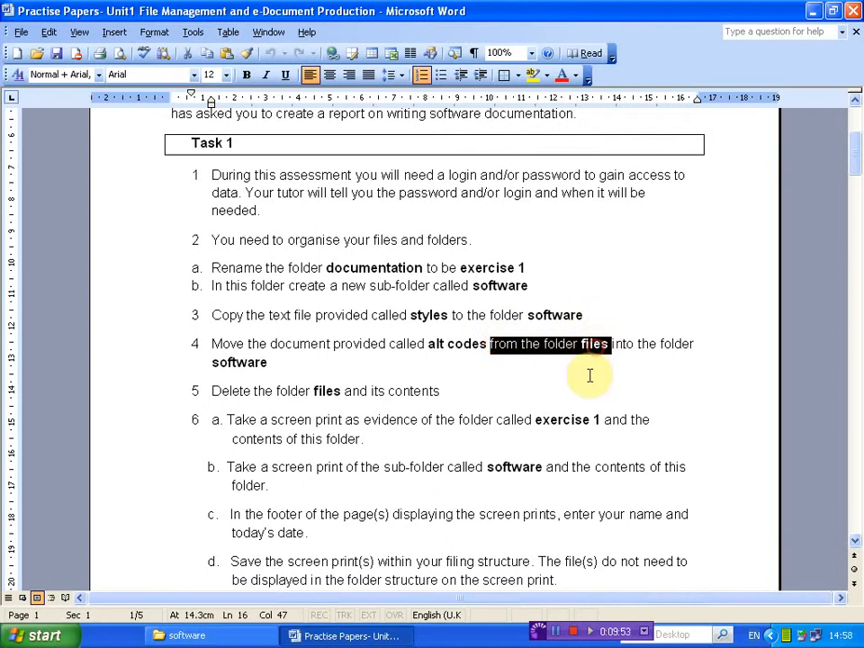
click(589, 376)
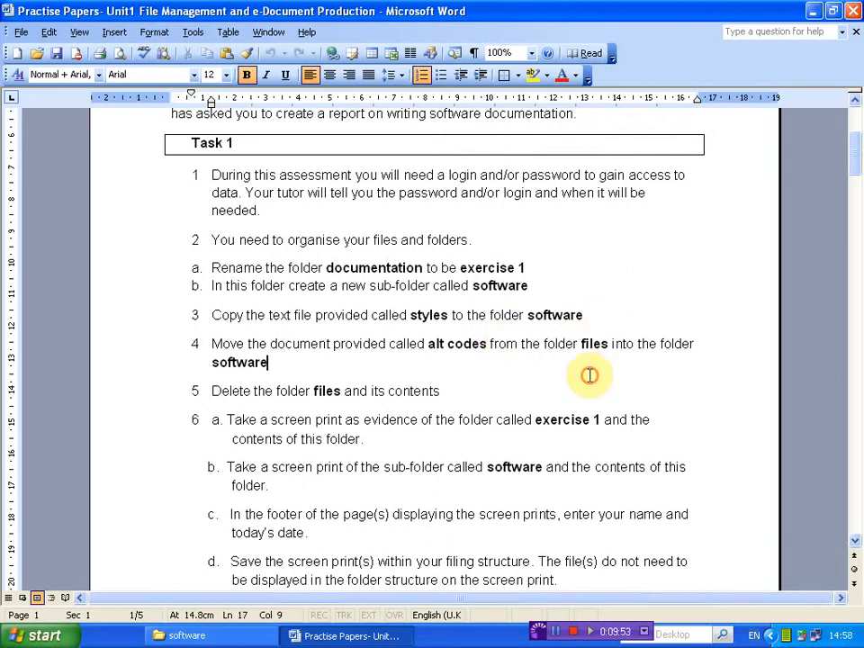
Switch to the software folder window, return to the exercise 1 folder and open its files folder
click(216, 633)
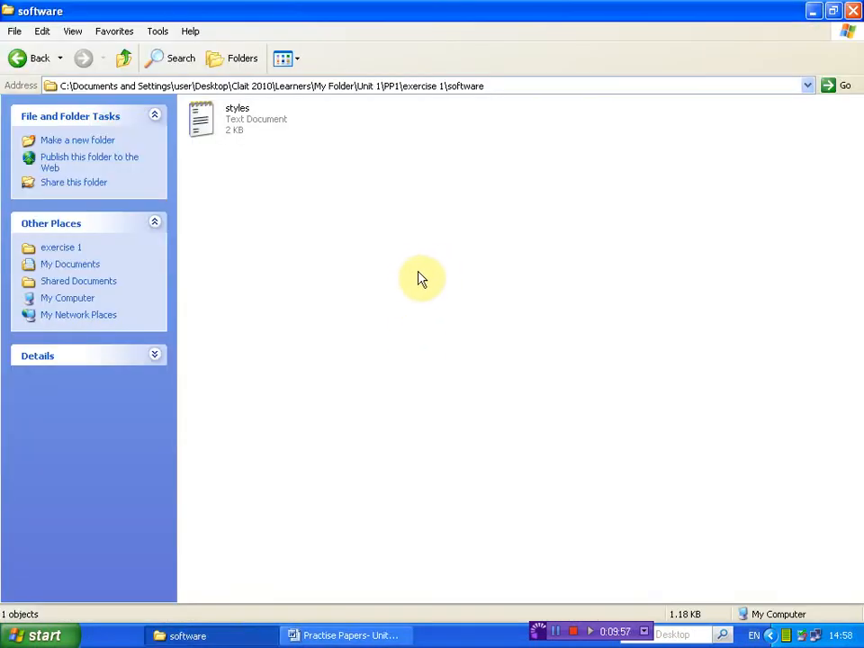
click(496, 90)
drag(487, 86, 407, 86)
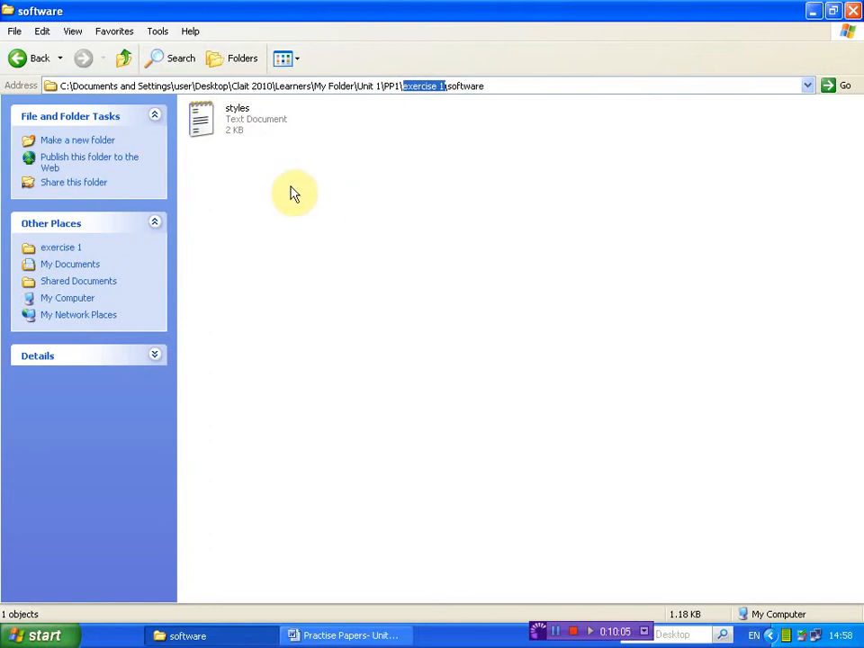
click(45, 59)
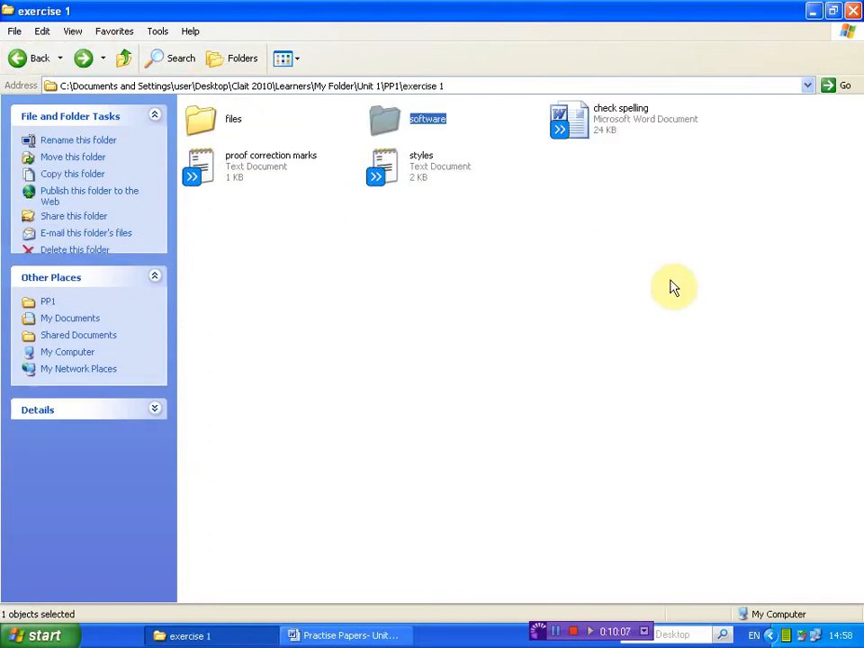
click(597, 330)
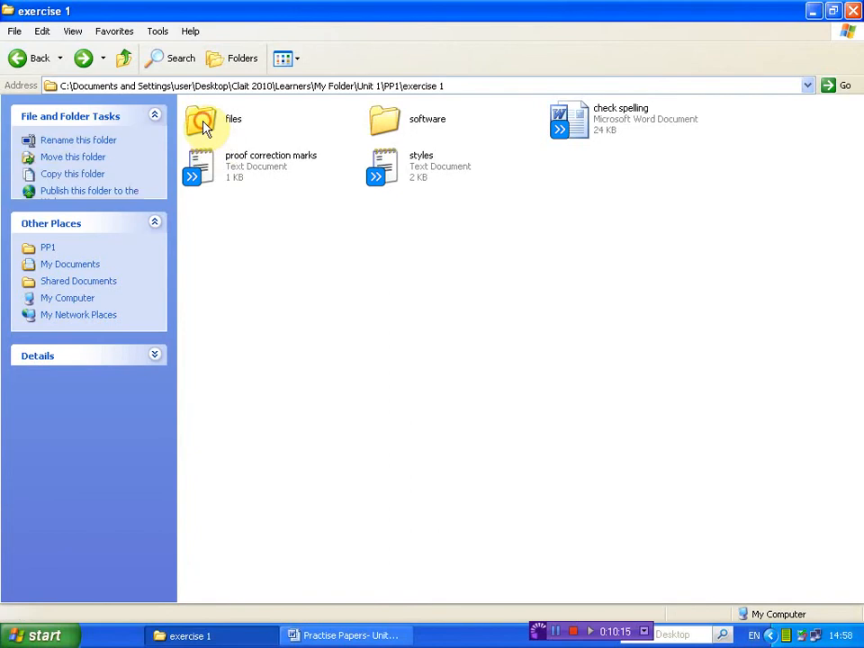
click(203, 125)
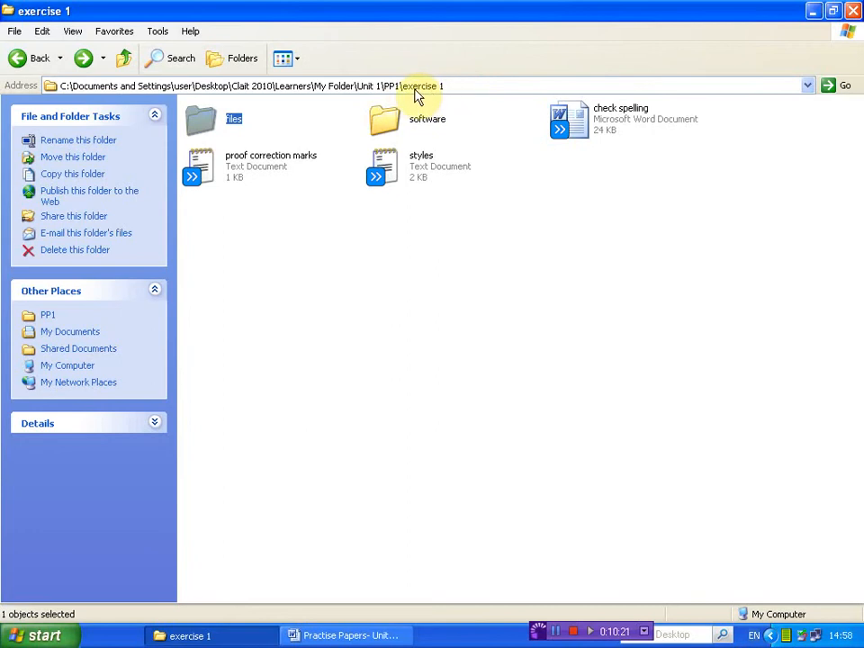
double_click(204, 126)
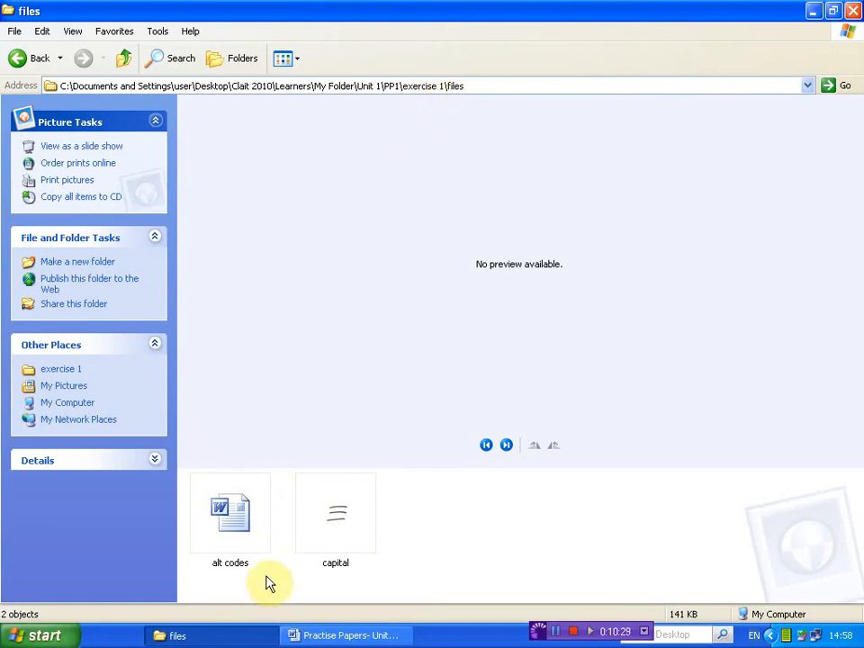
Cut the alt codes Word document in the files folder to the clipboard
click(227, 520)
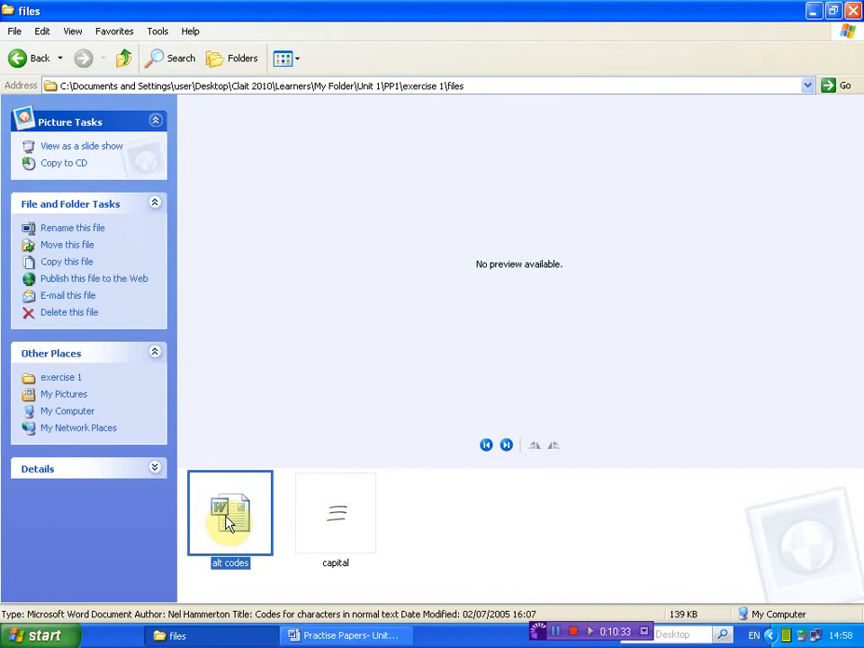
click(41, 34)
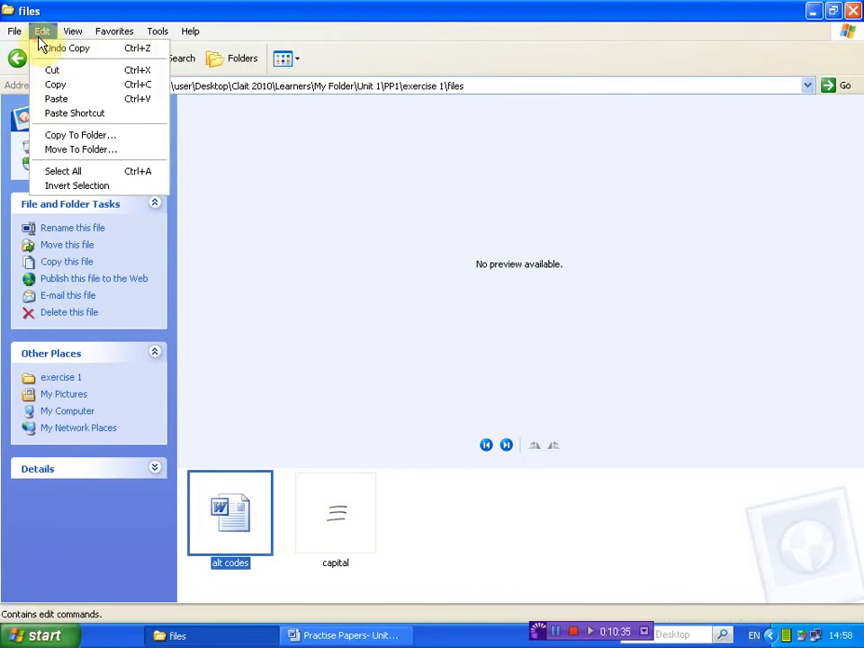
click(40, 33)
click(39, 31)
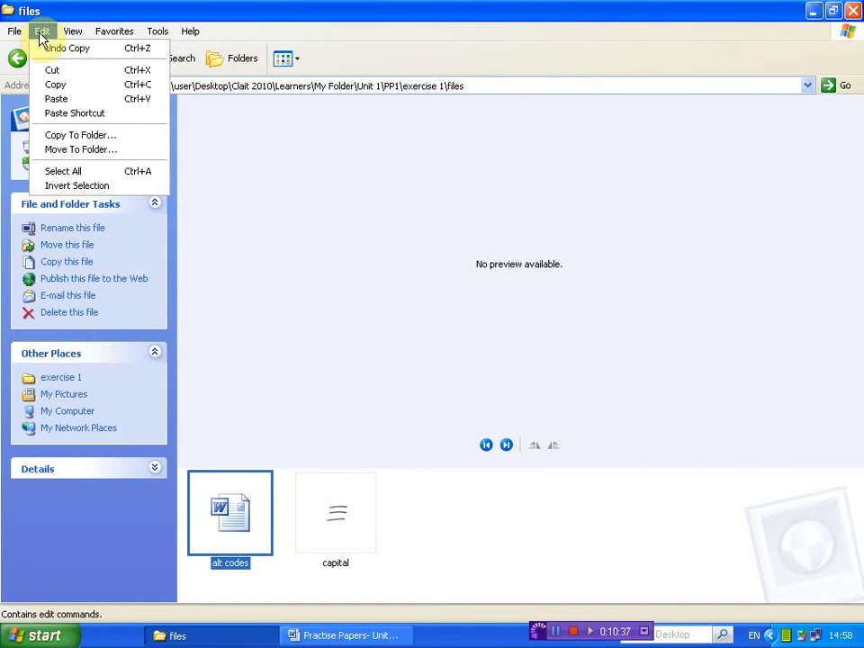
click(90, 79)
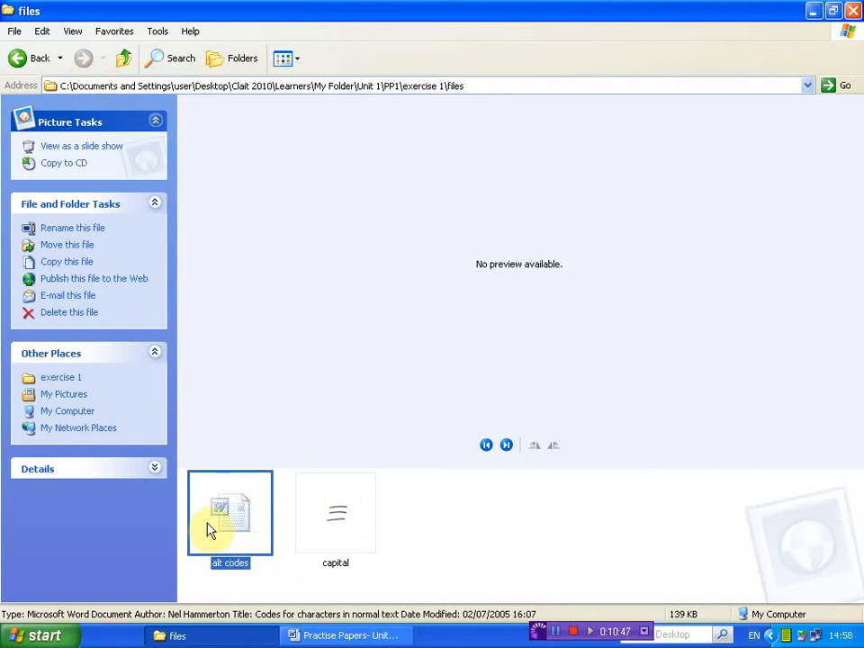
Reread Task 1 instruction 4 in the Word document and check the files folder's location in the address path
click(342, 636)
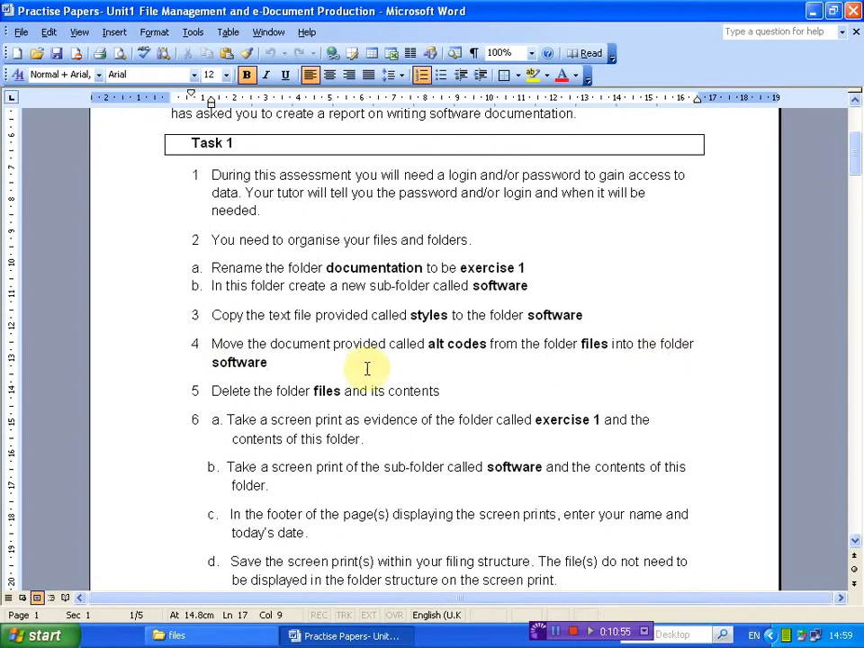
click(211, 635)
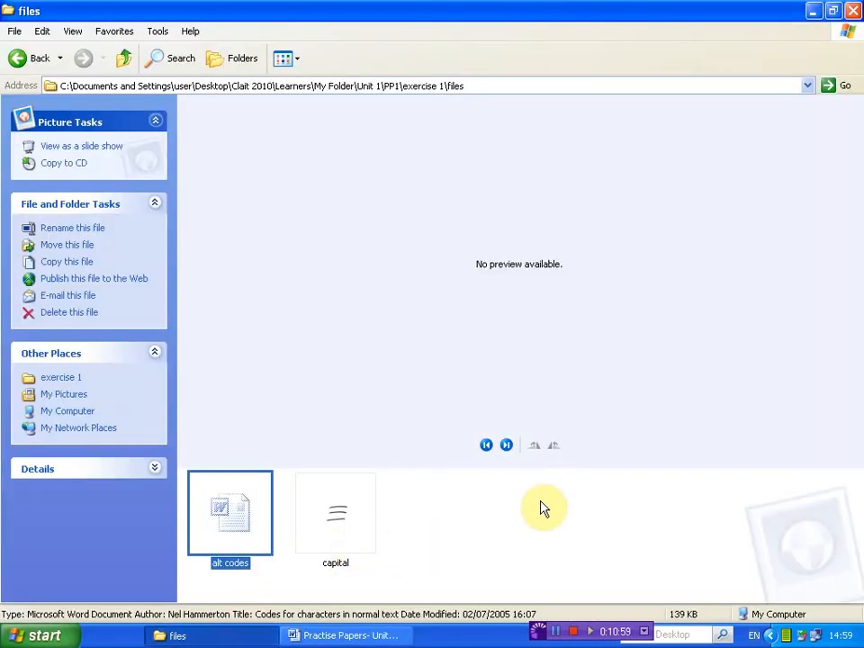
click(481, 85)
drag(481, 84, 446, 85)
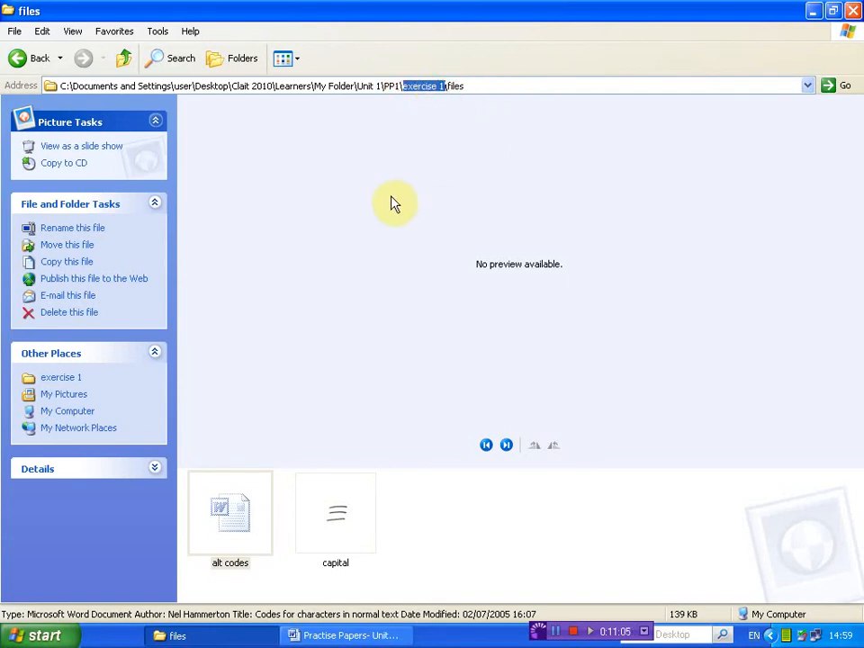
Paste the cut alt codes document into the software folder inside exercise 1, accepting the read-only file move
click(19, 59)
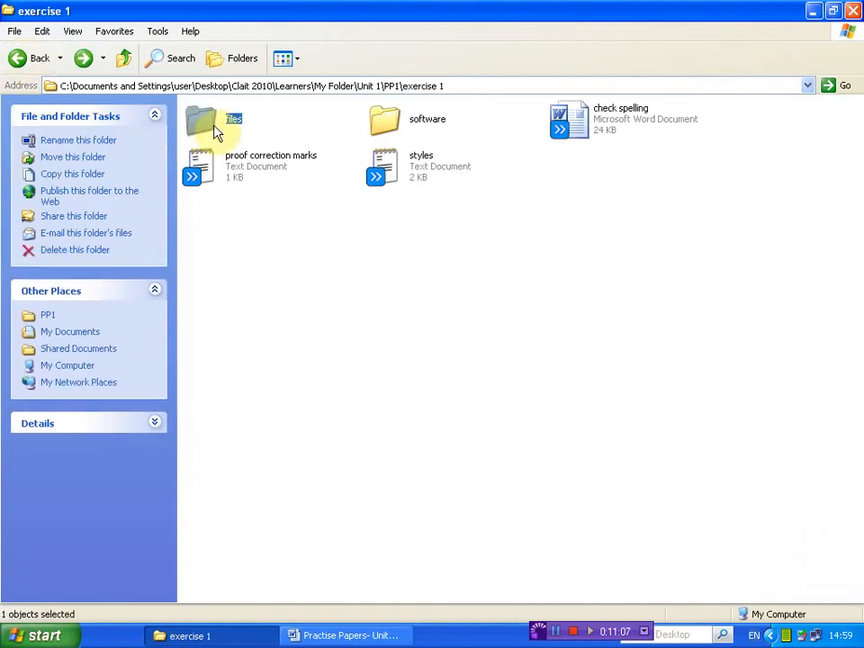
click(394, 253)
click(385, 121)
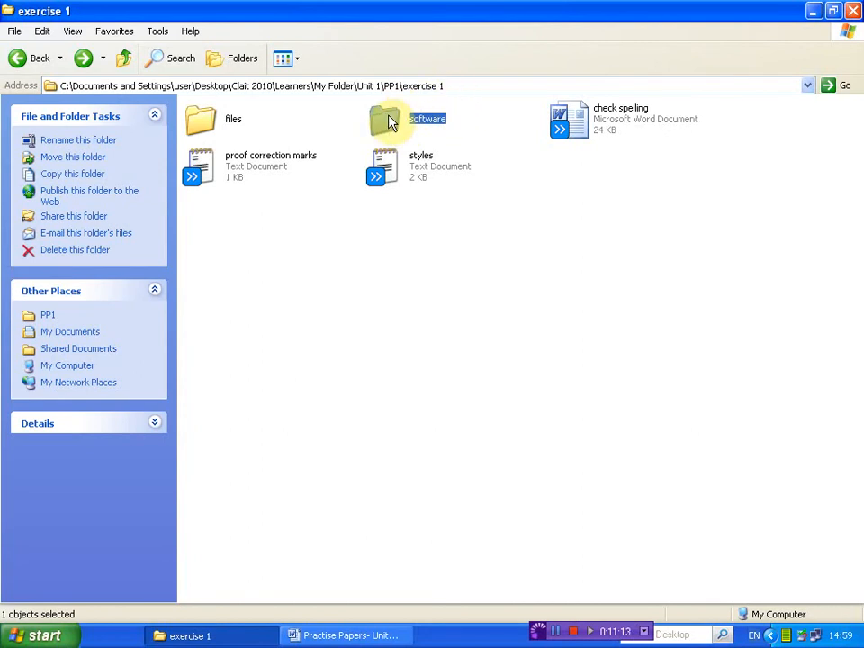
double_click(390, 123)
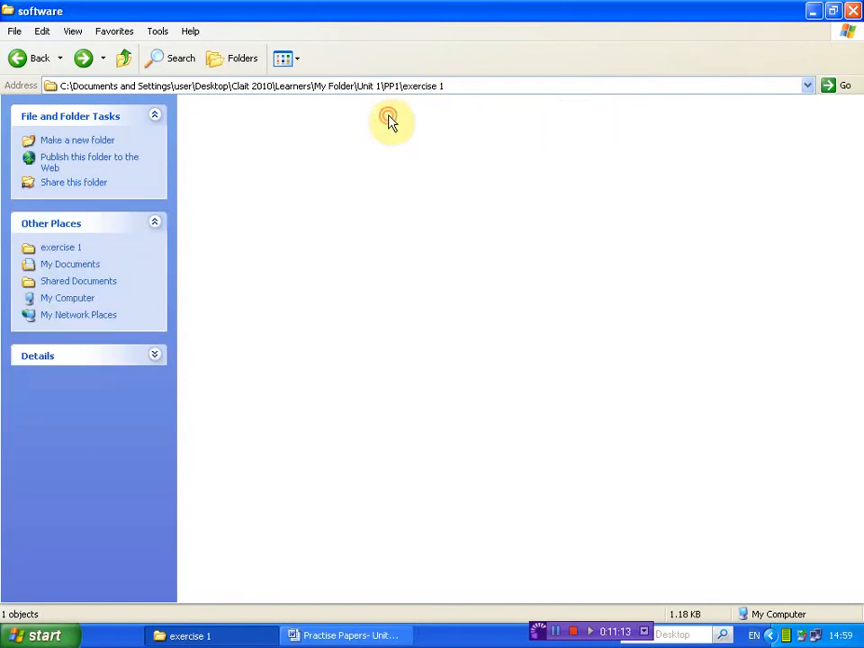
click(41, 36)
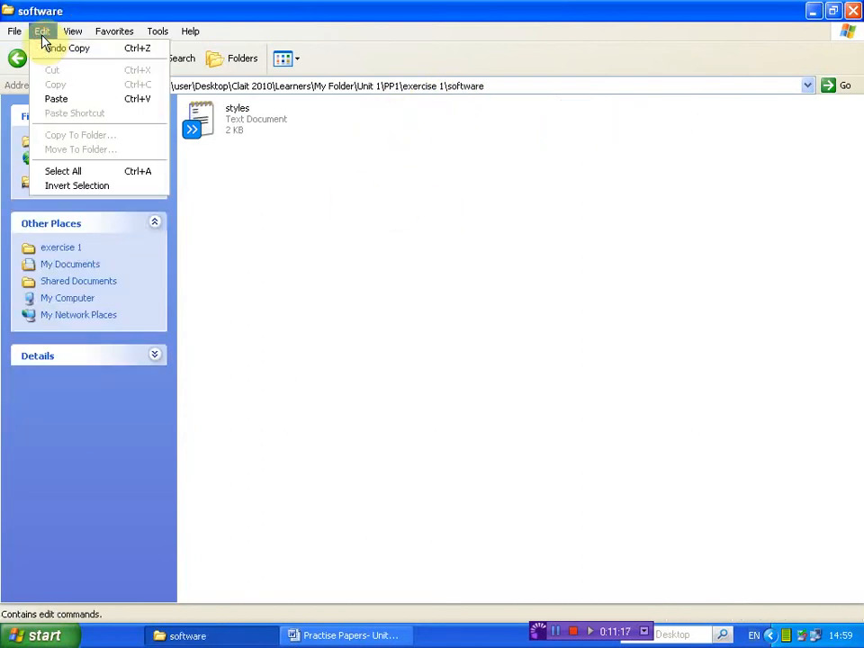
click(79, 99)
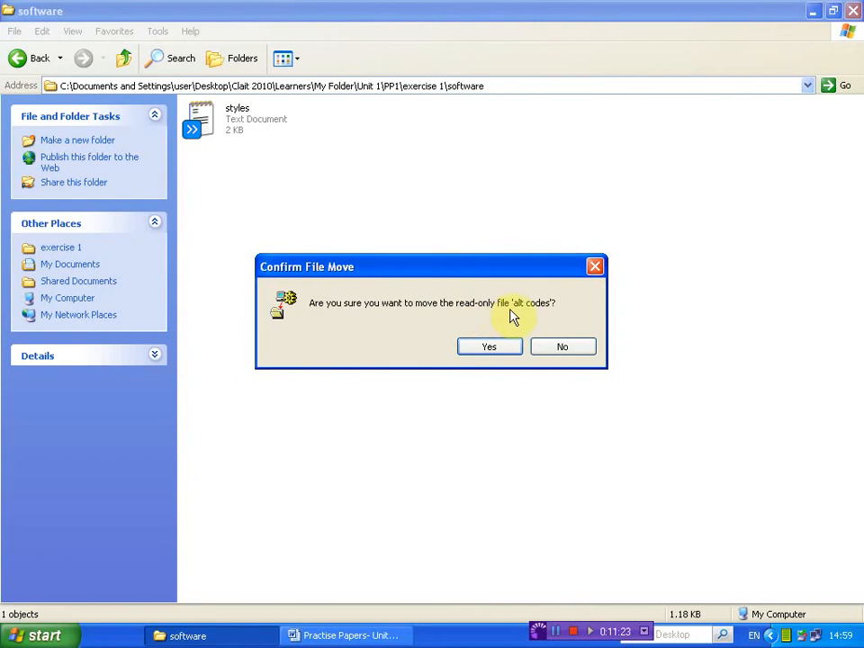
click(483, 354)
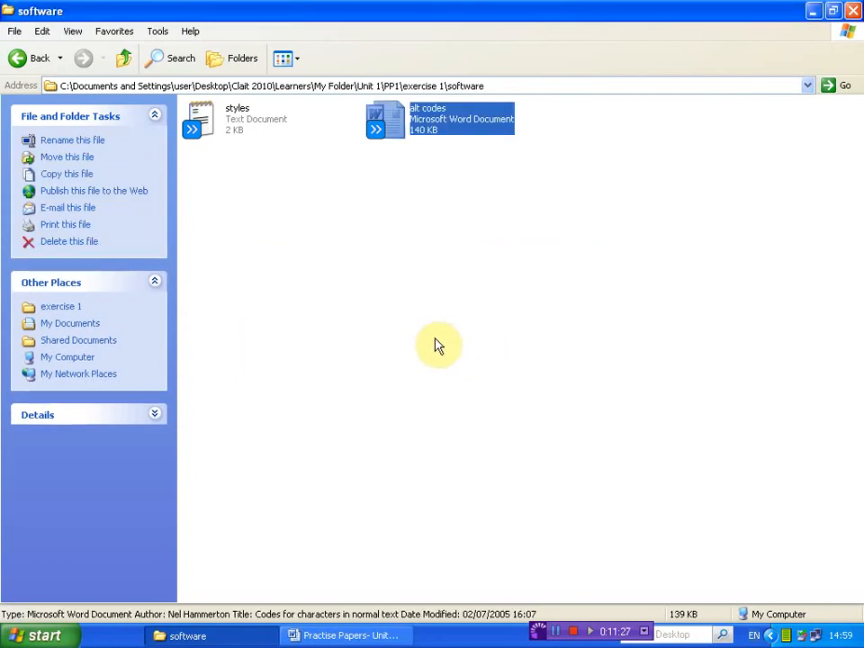
click(429, 342)
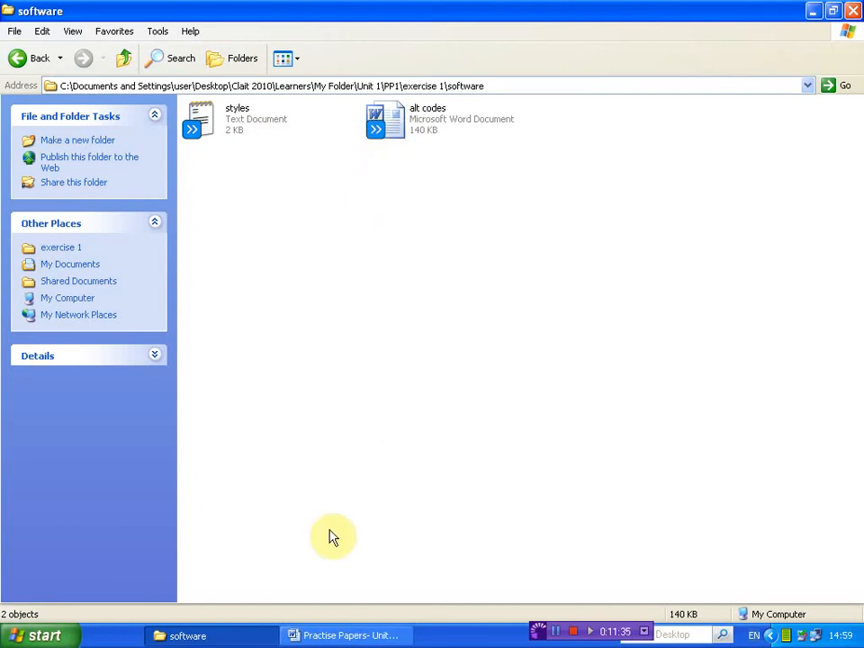
Read Task 1 instruction 5 in the Word document and check the contents and address path of the files folder in exercise 1
click(337, 639)
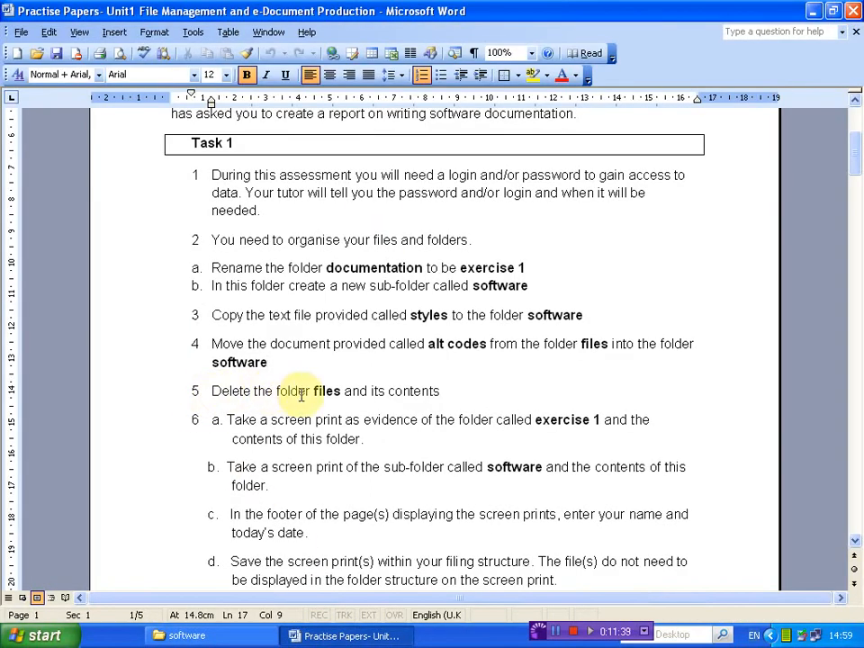
click(222, 641)
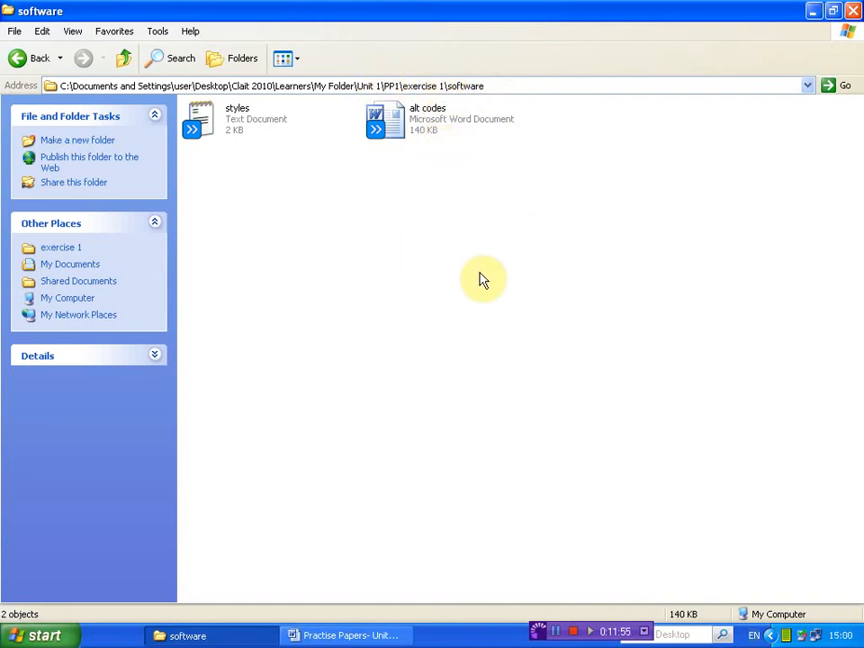
click(14, 54)
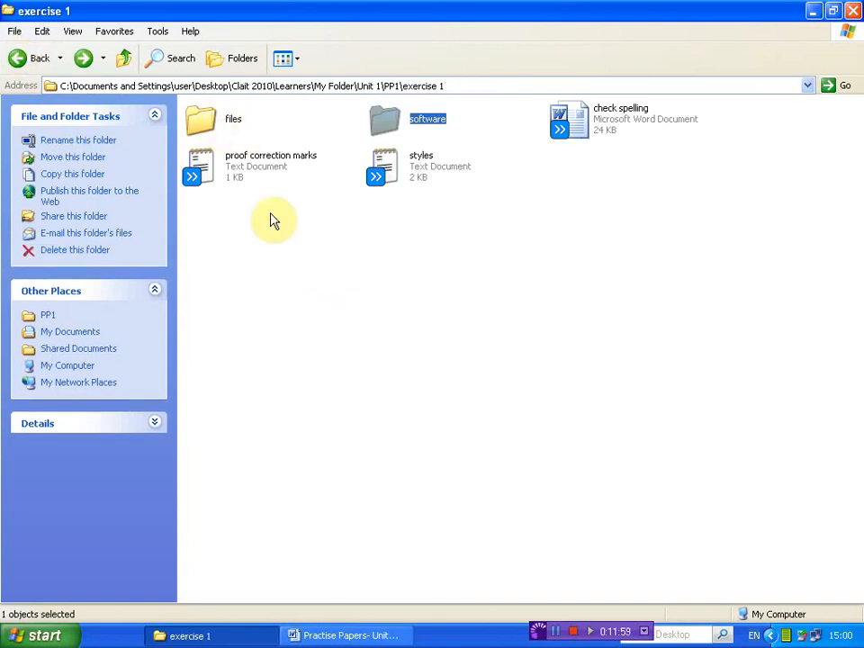
double_click(203, 123)
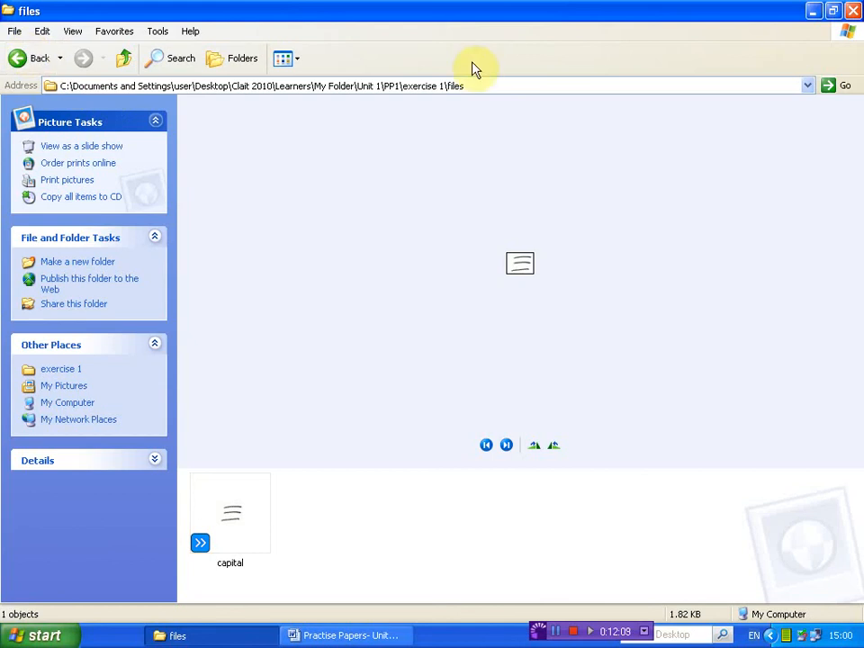
click(468, 87)
drag(468, 87, 446, 85)
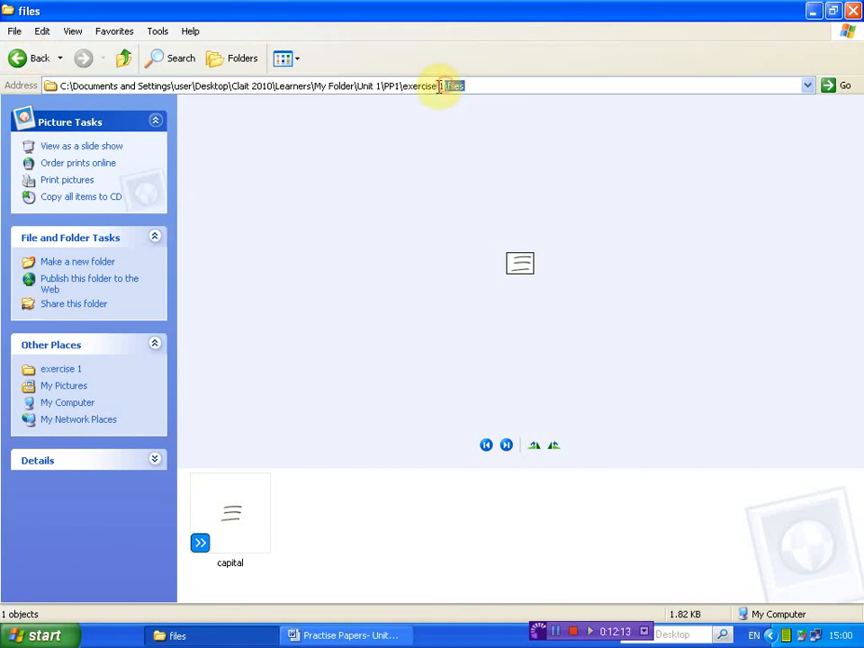
Delete the files folder and its contents from exercise 1, accepting the move to the Recycle Bin
click(19, 56)
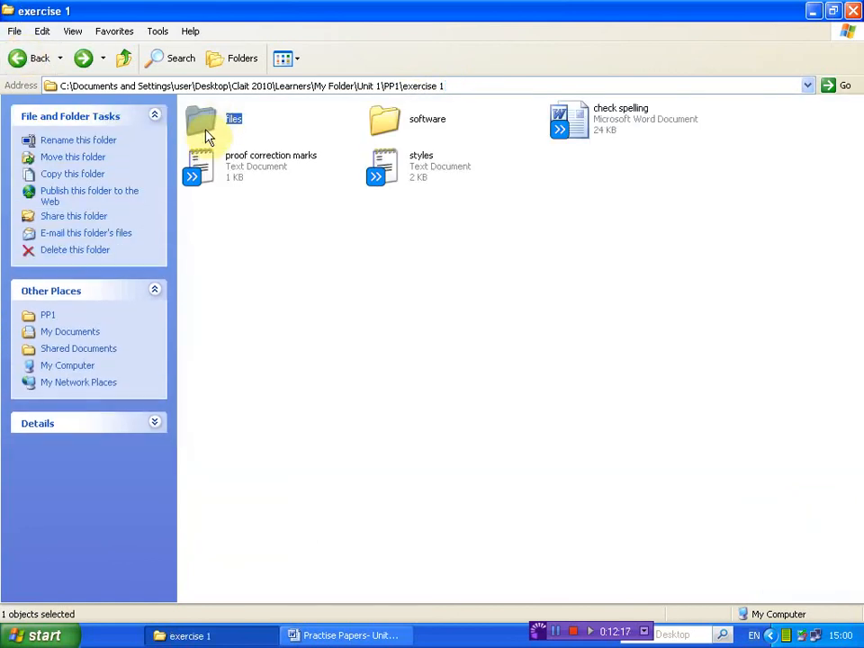
click(90, 251)
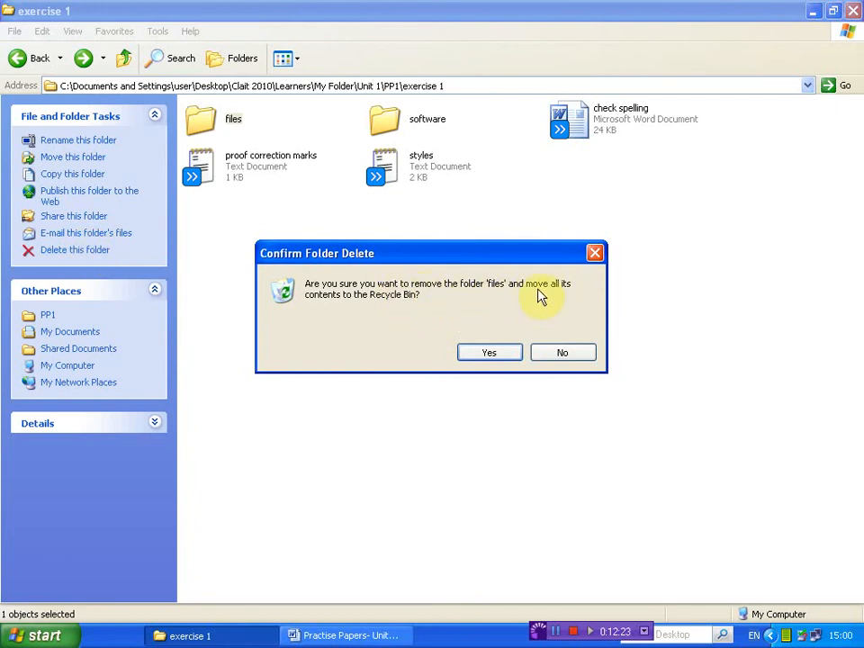
click(491, 354)
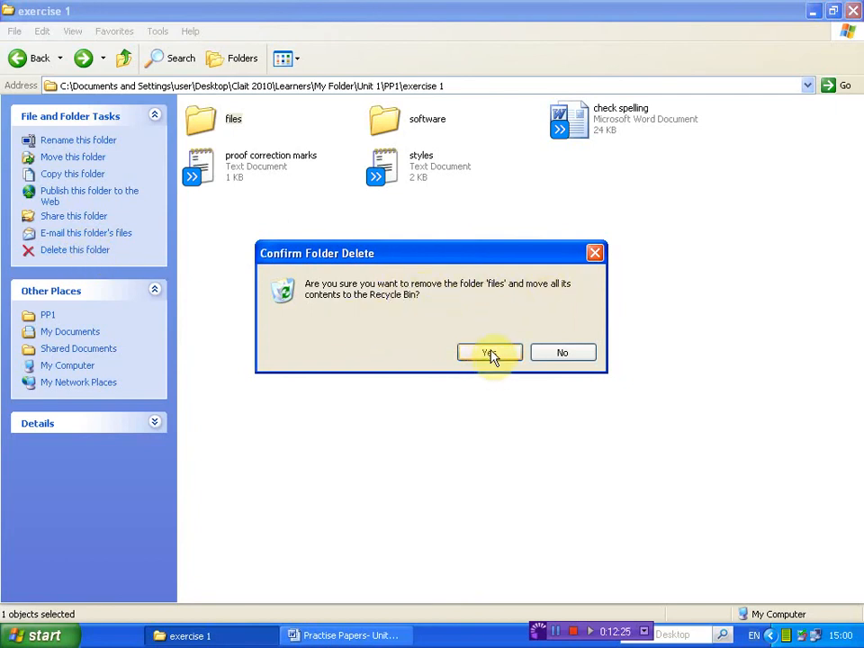